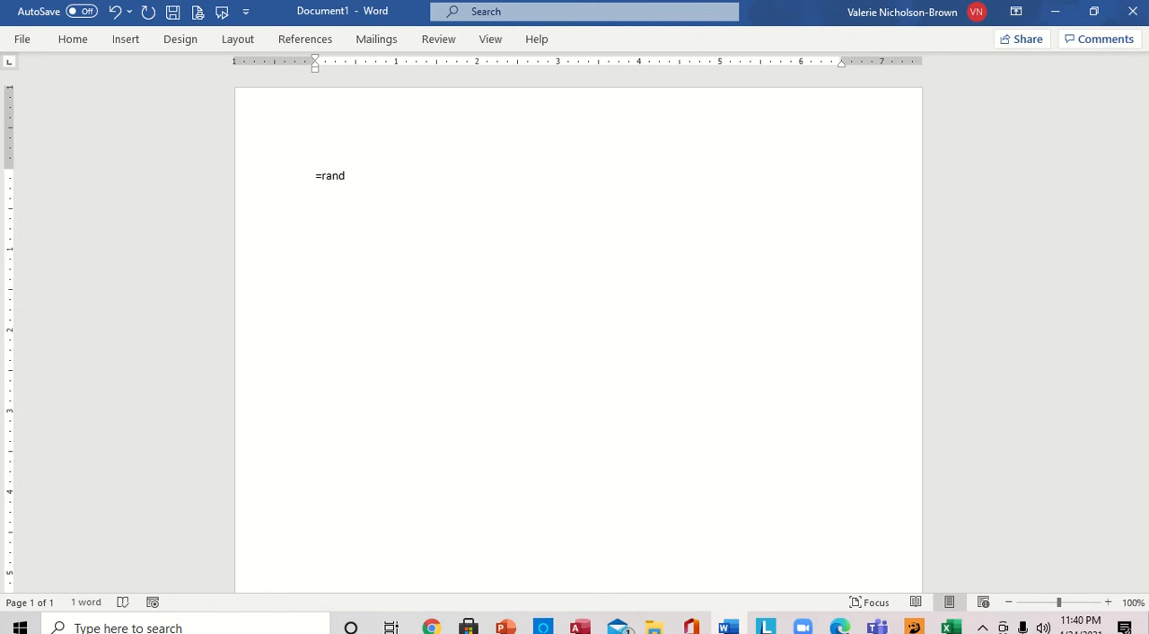
# - Complete the formula =rand(7) in the blank document to generate seven paragraphs of sample text
pyautogui.write('(7)')
pyautogui.press('Return')
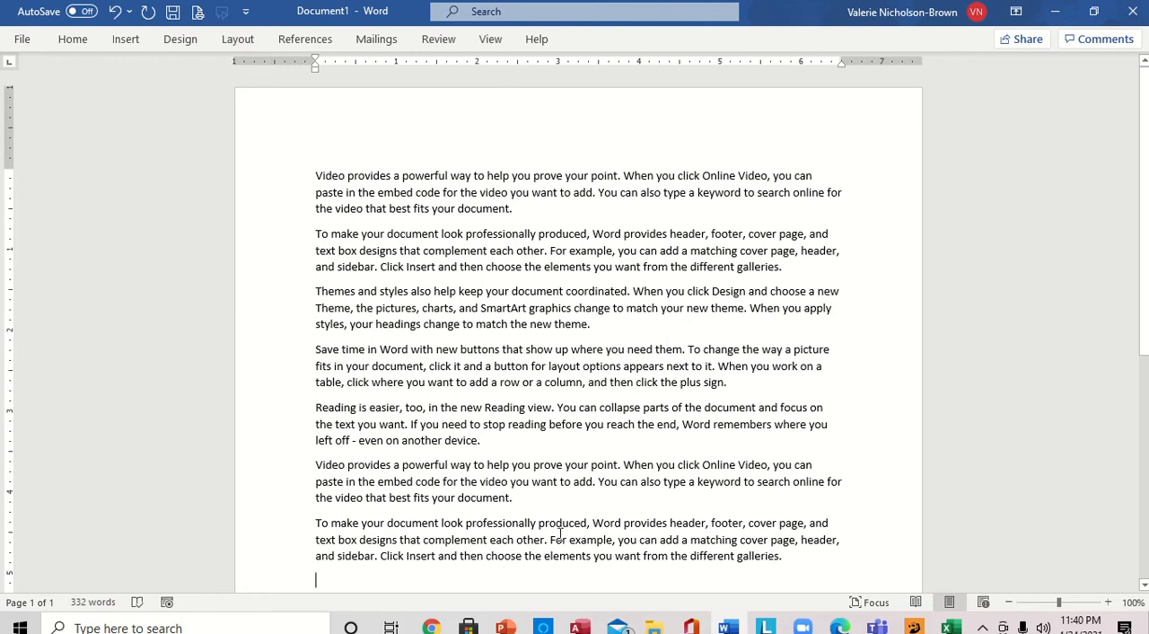
# - Check the task list in PowerPoint's Presentation2, return to Word, and insert the built-in Whisp cover page
pyautogui.moveTo(505, 624)
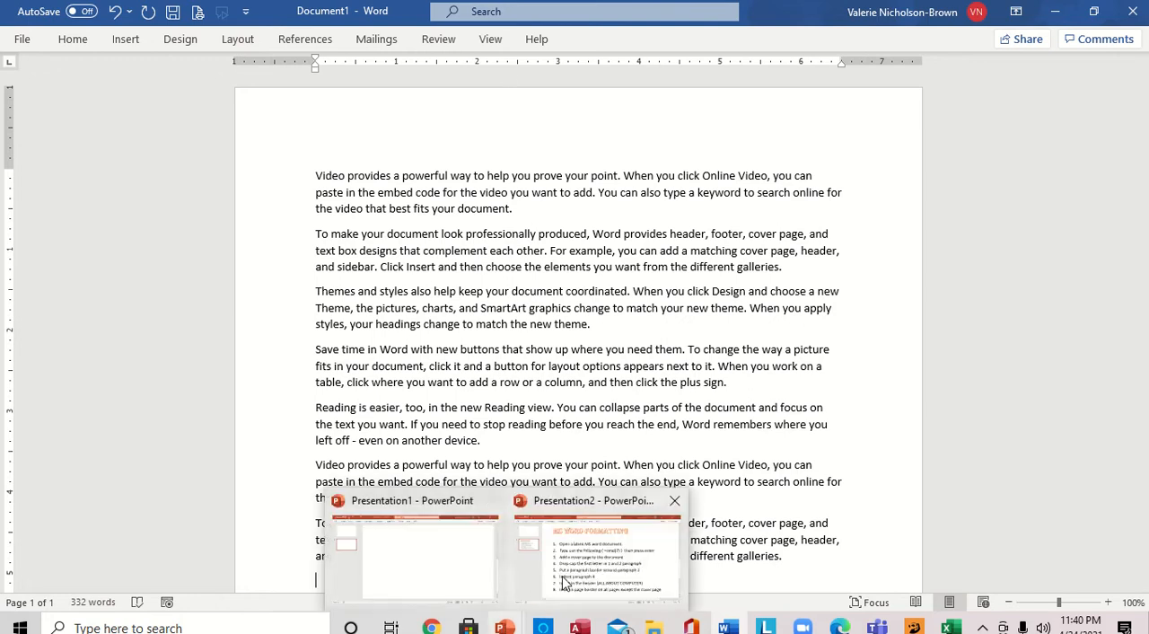
pyautogui.click(596, 557)
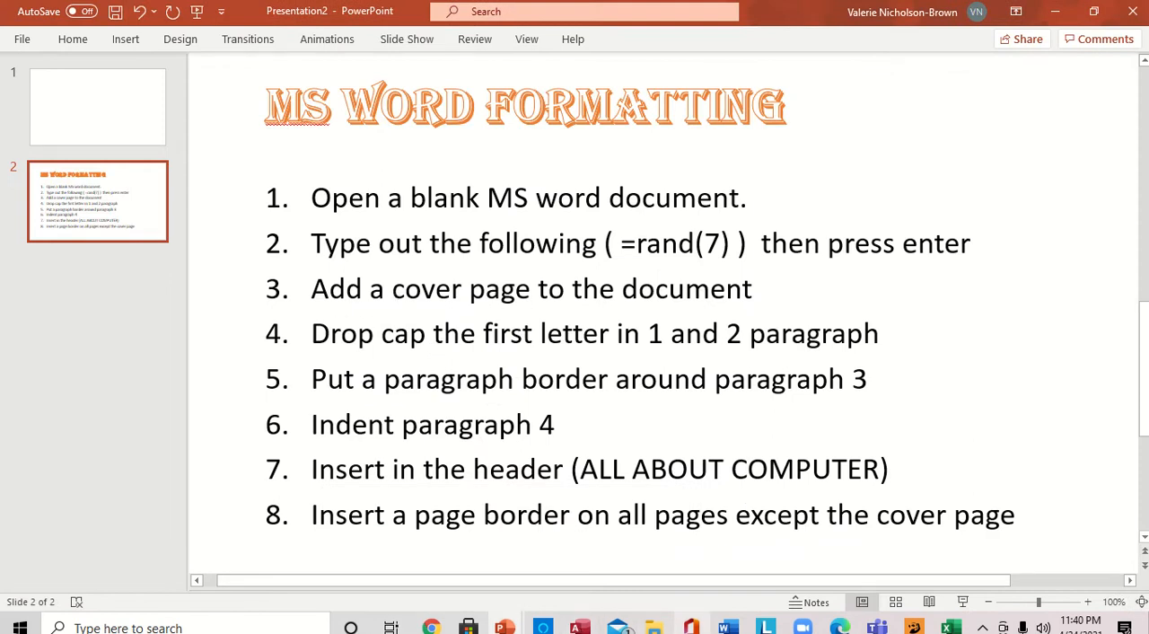
pyautogui.moveTo(728, 626)
pyautogui.click(745, 528)
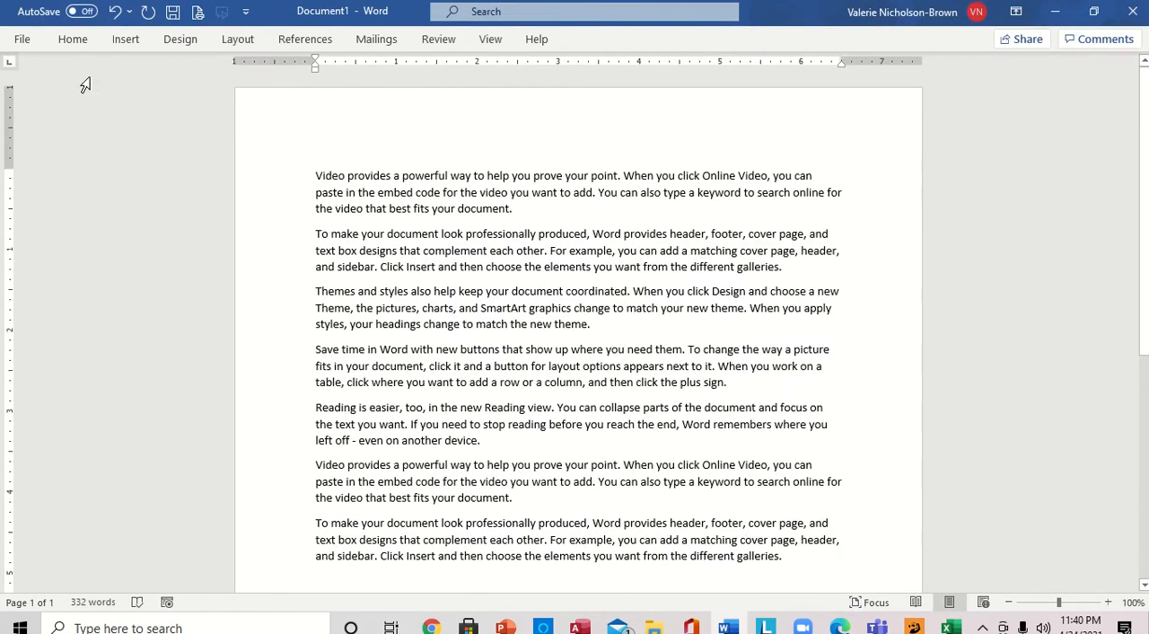
pyautogui.click(125, 40)
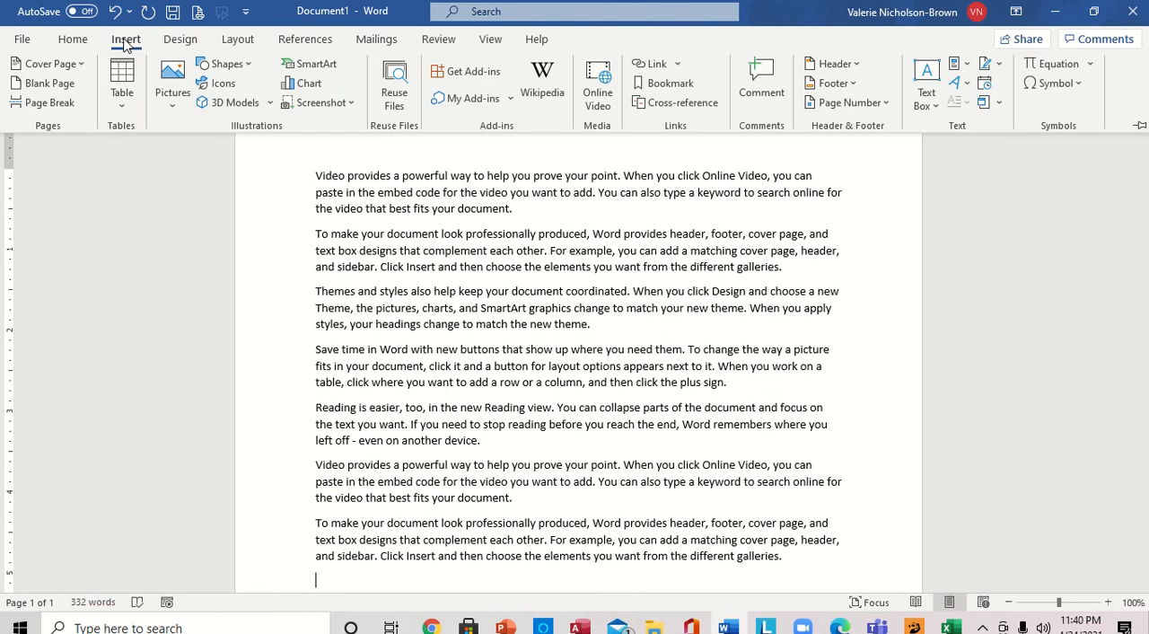
pyautogui.click(82, 67)
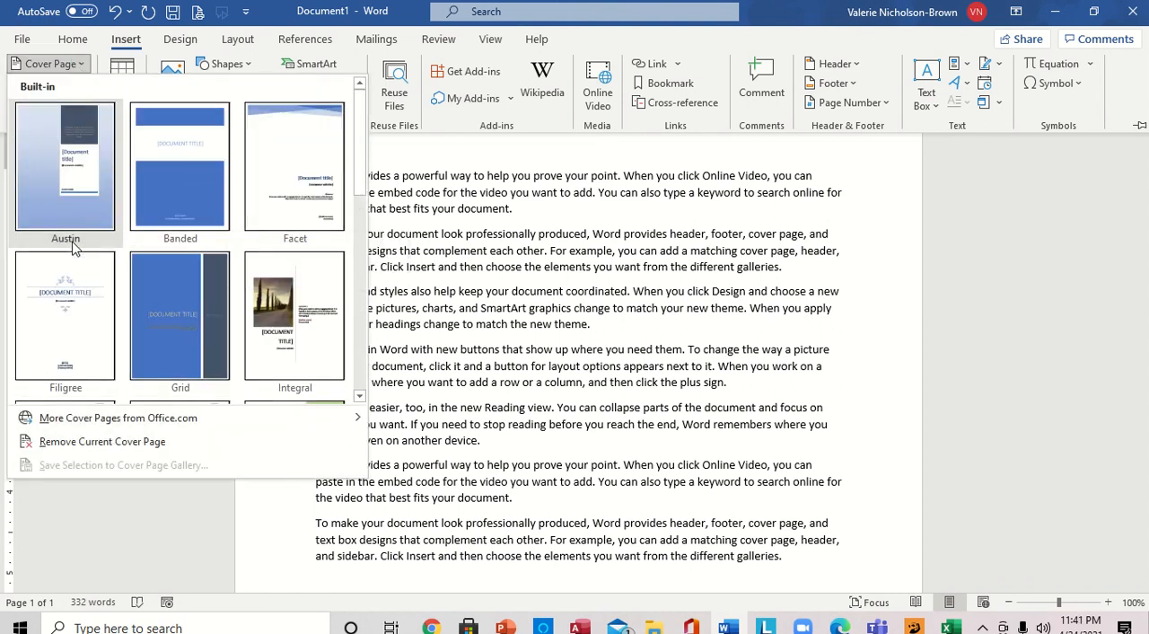
pyautogui.click(360, 395)
pyautogui.click(360, 396)
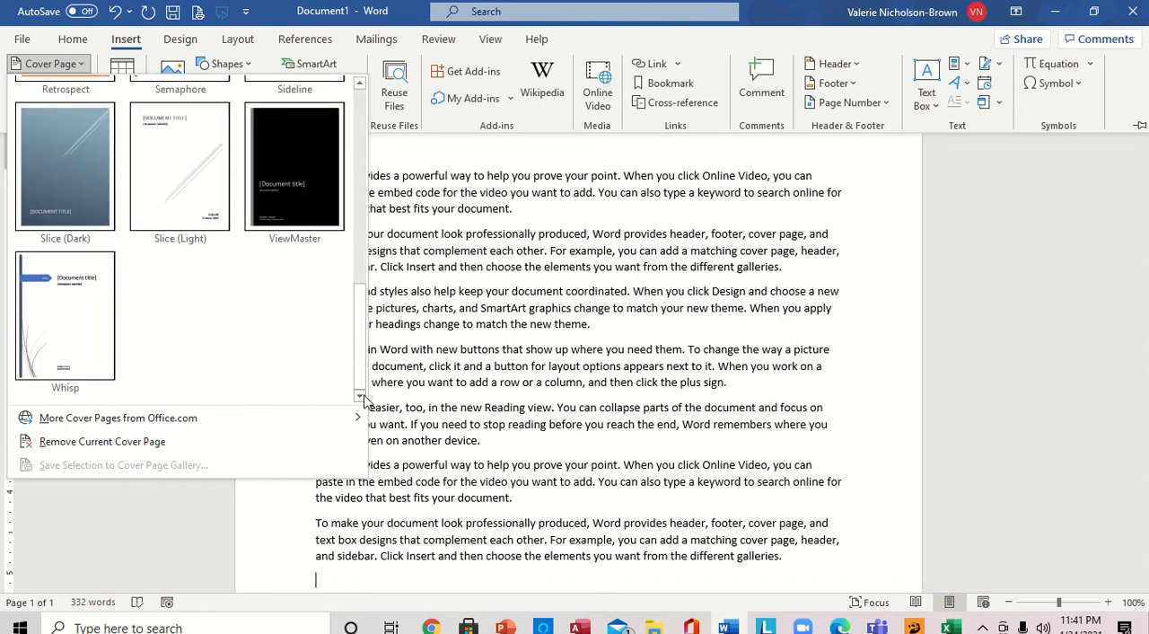
pyautogui.click(81, 328)
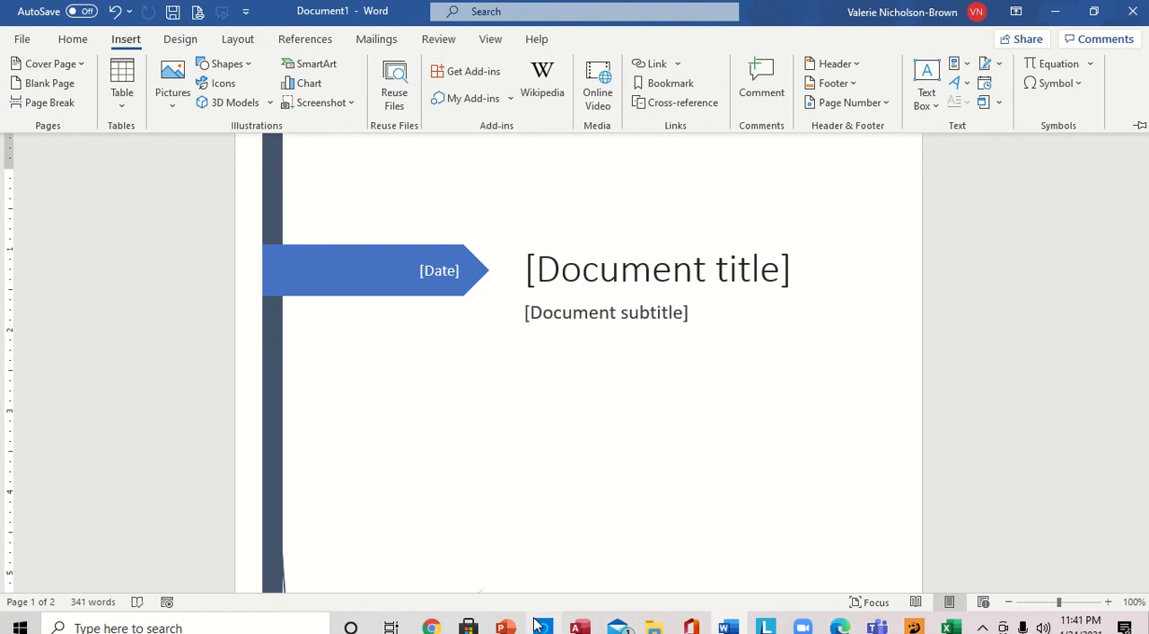
pyautogui.click(576, 603)
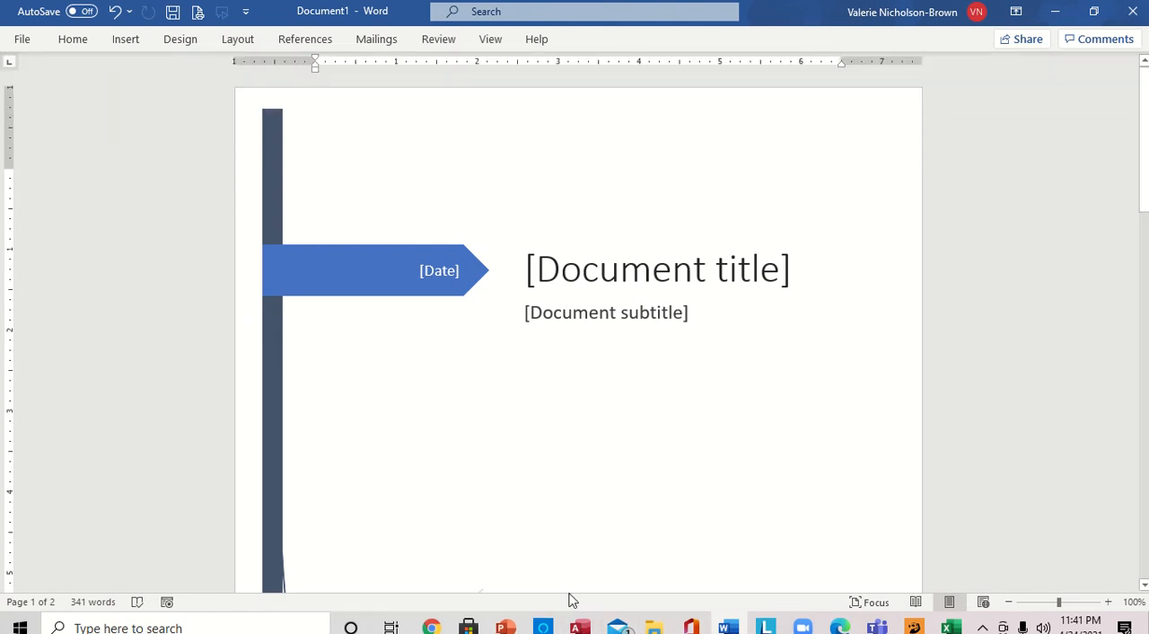
# - Consult the task list in PowerPoint again and, back in Word, apply a Dropped drop cap to the first body paragraph's initial "V"
pyautogui.moveTo(507, 624)
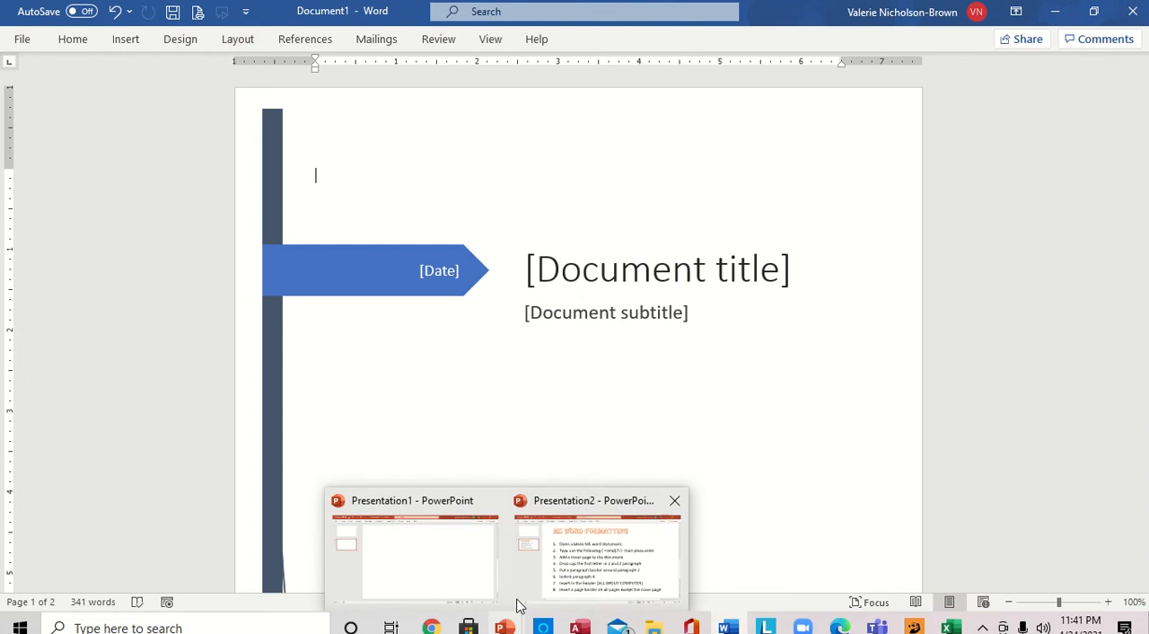
pyautogui.click(562, 565)
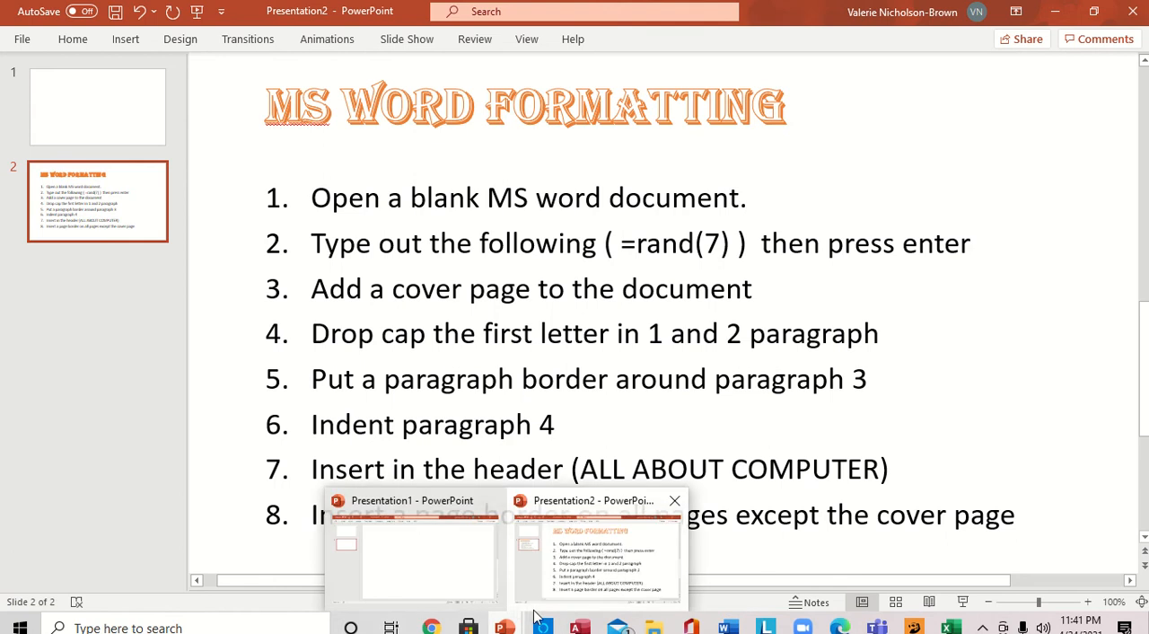
pyautogui.click(728, 627)
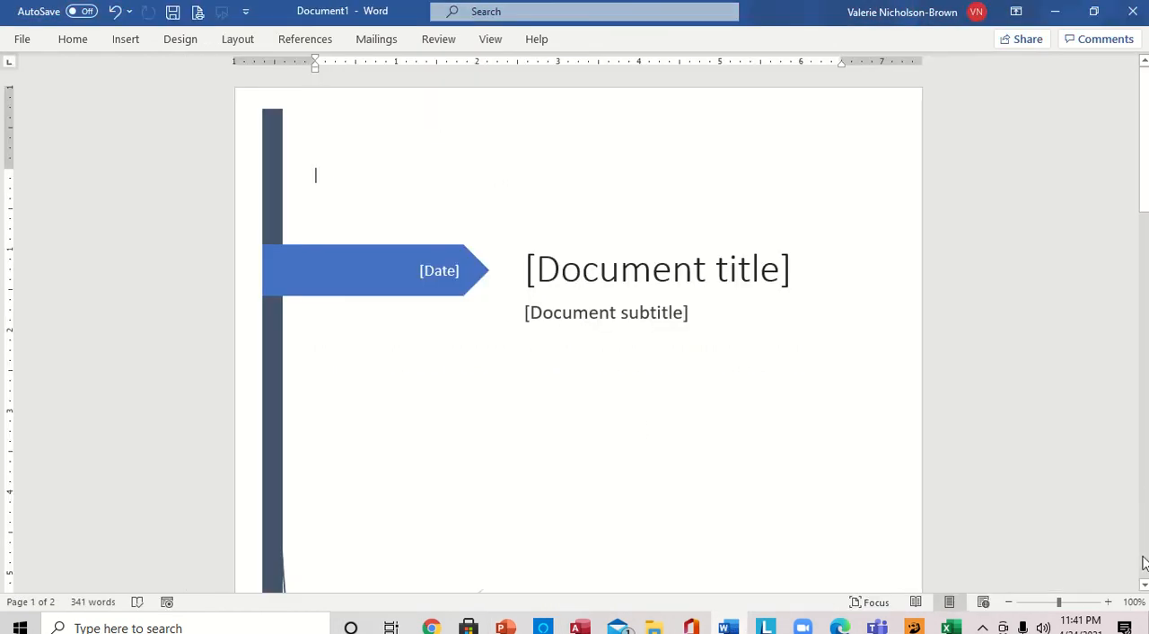
pyautogui.click(1143, 584)
pyautogui.click(1144, 585)
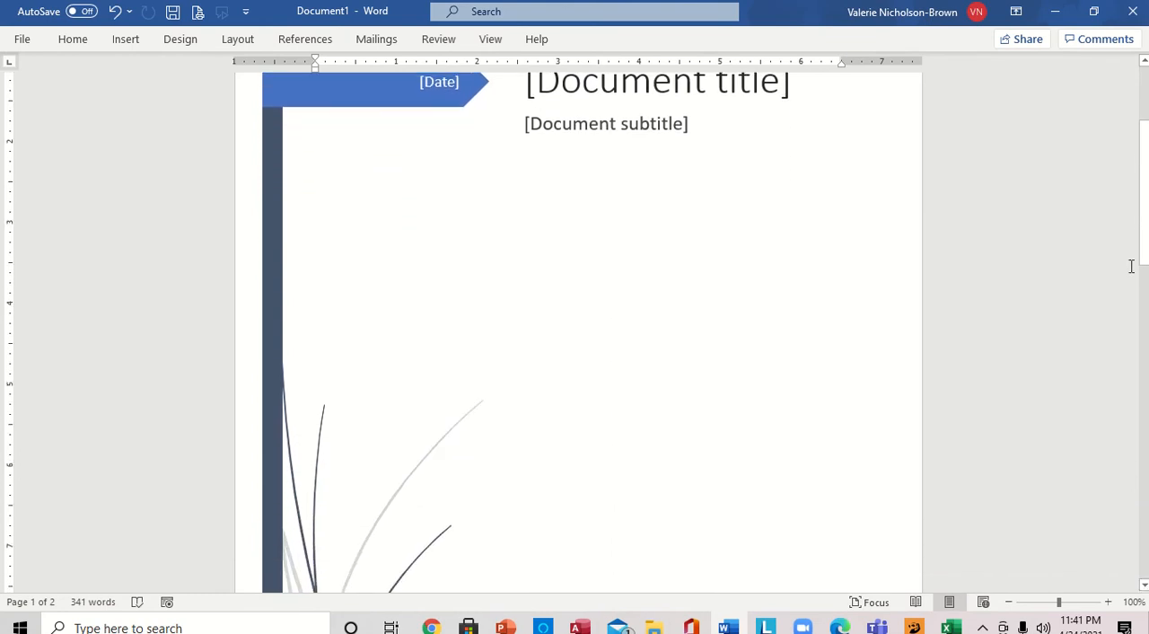
pyautogui.moveTo(1145, 254); pyautogui.dragTo(1145, 429)
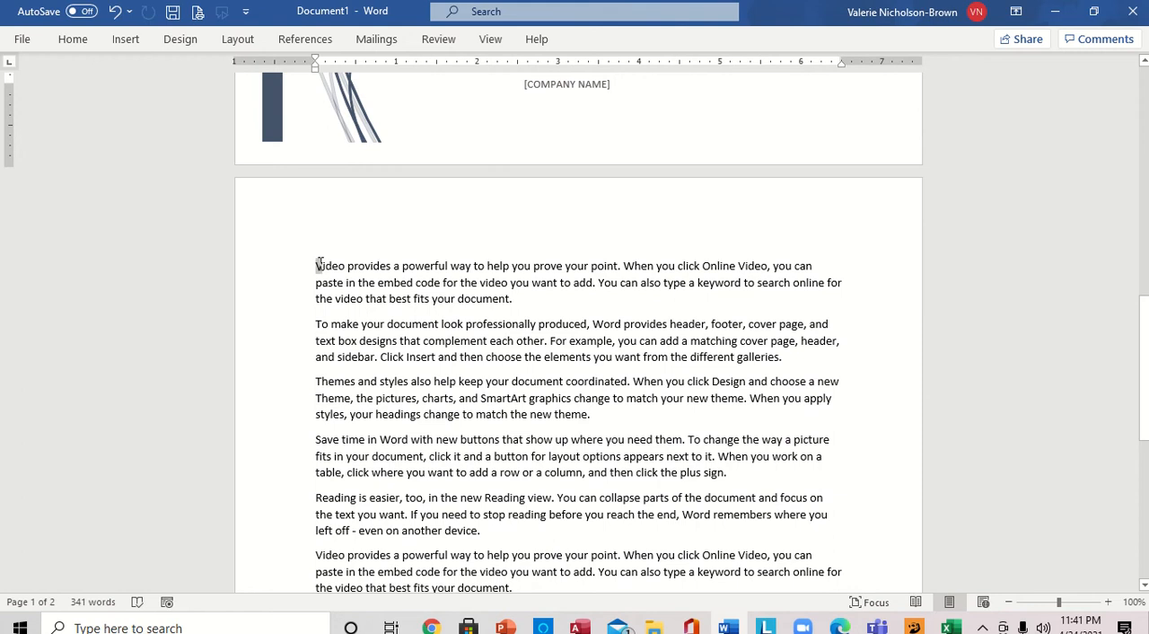
pyautogui.moveTo(320, 264); pyautogui.dragTo(315, 265)
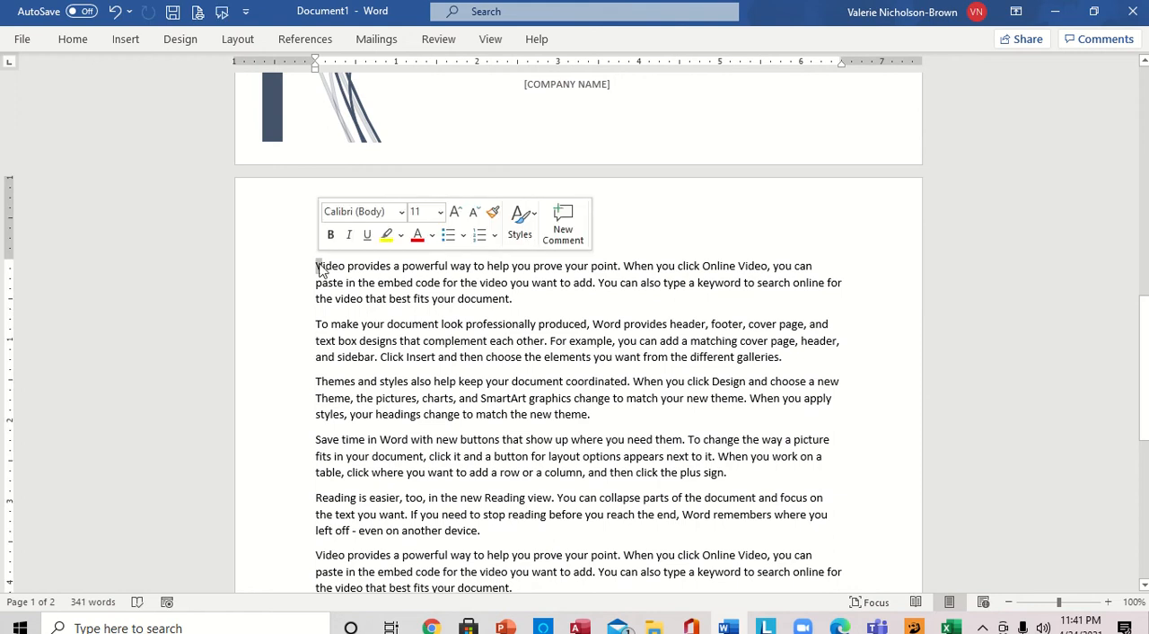
pyautogui.click(127, 45)
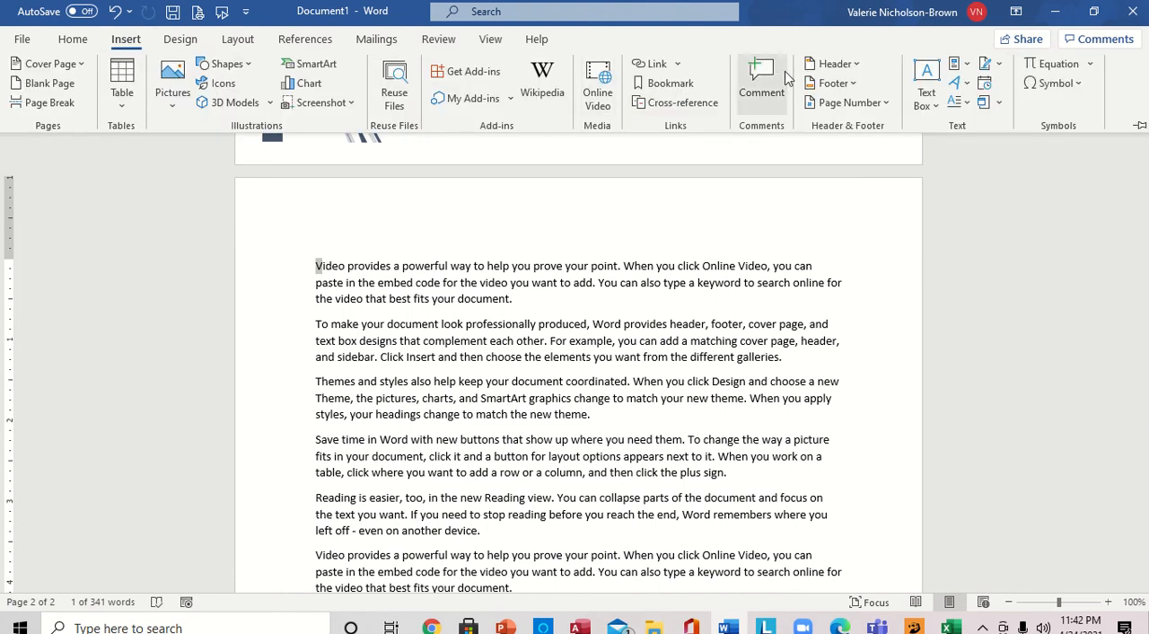
pyautogui.click(969, 106)
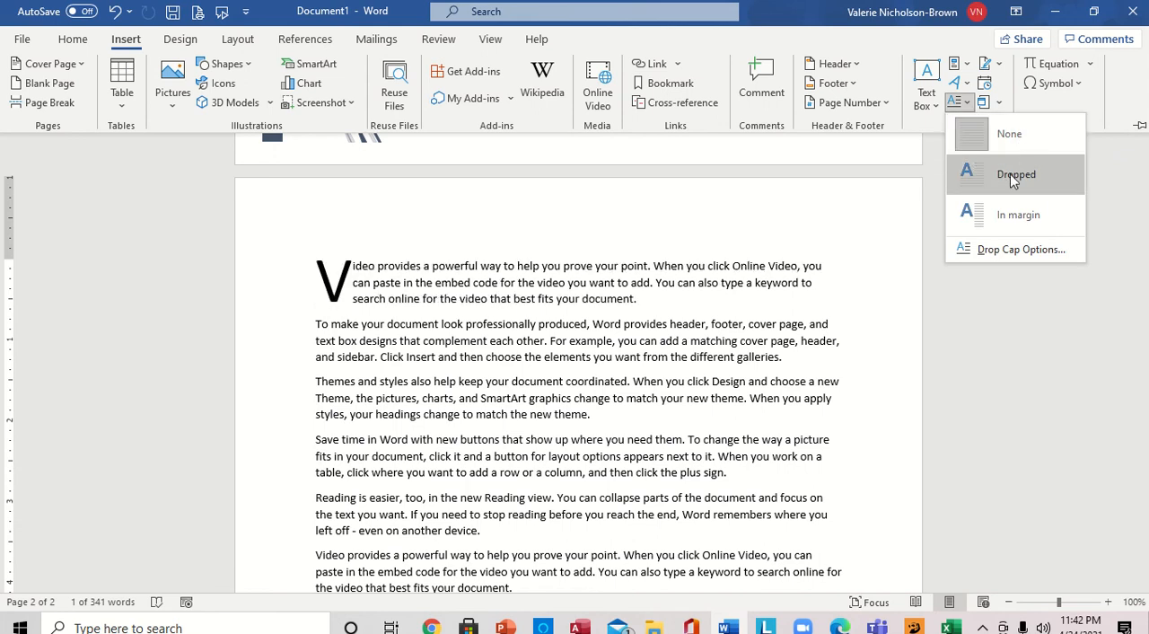
pyautogui.click(1008, 183)
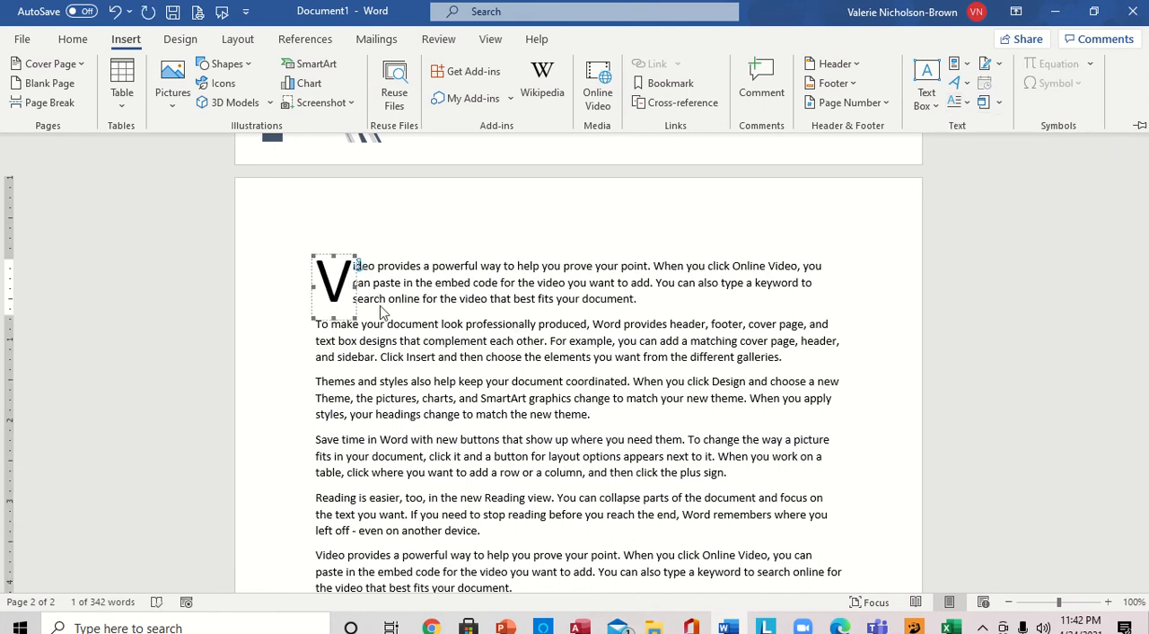
# - Apply a Dropped drop cap to the initial "T" of the second body paragraph
pyautogui.click(307, 332)
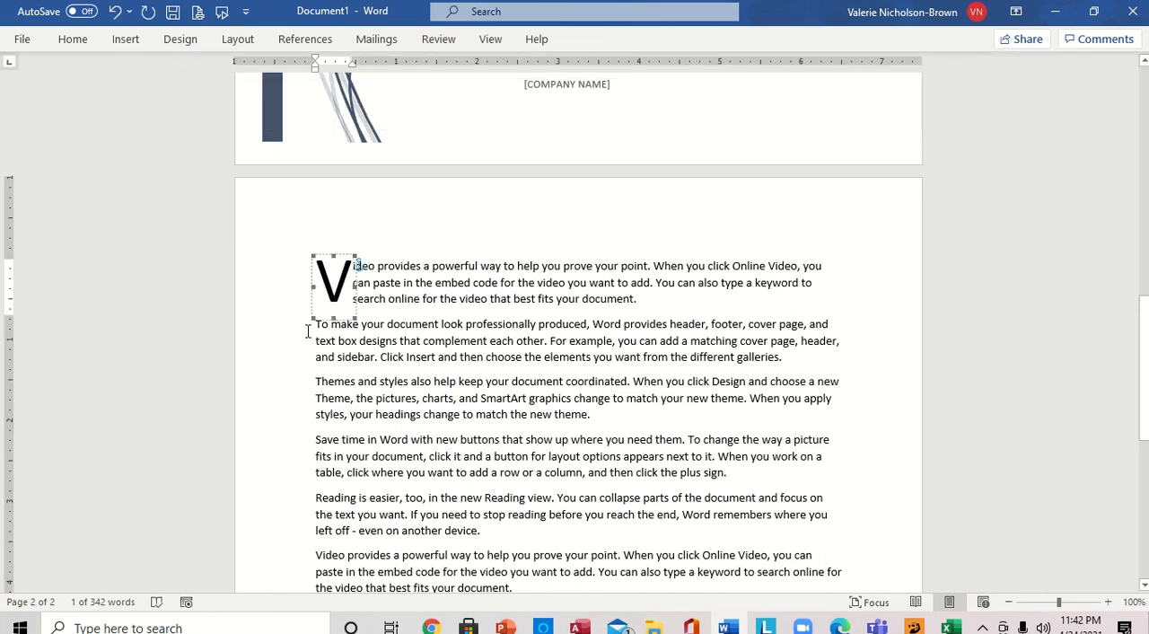
pyautogui.click(309, 339)
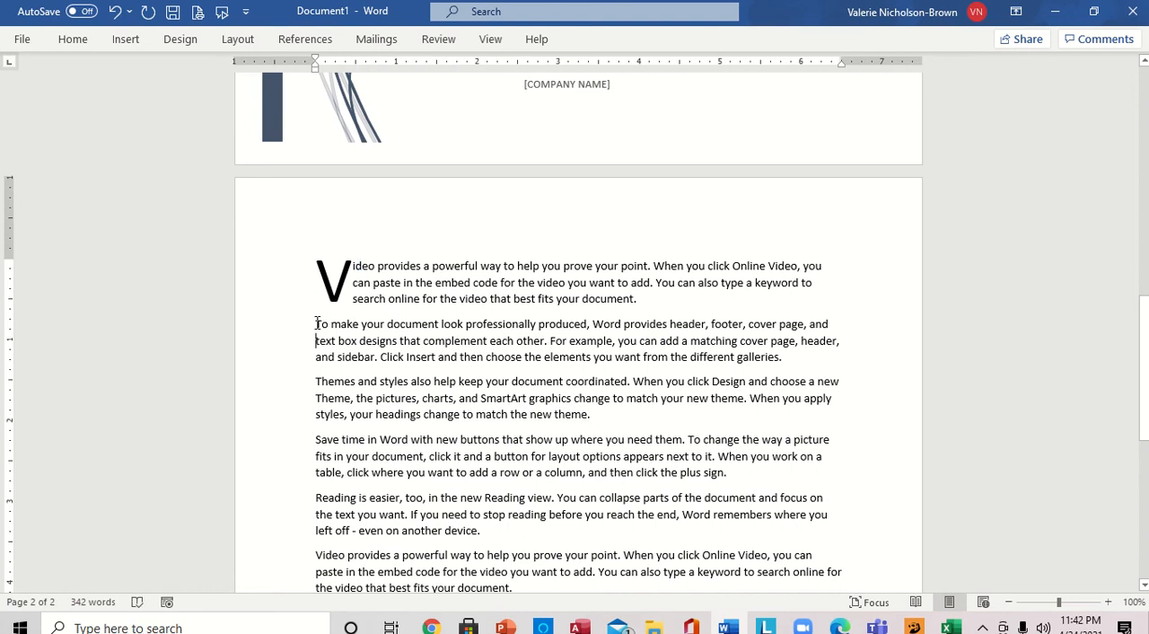
pyautogui.moveTo(316, 324); pyautogui.dragTo(325, 324)
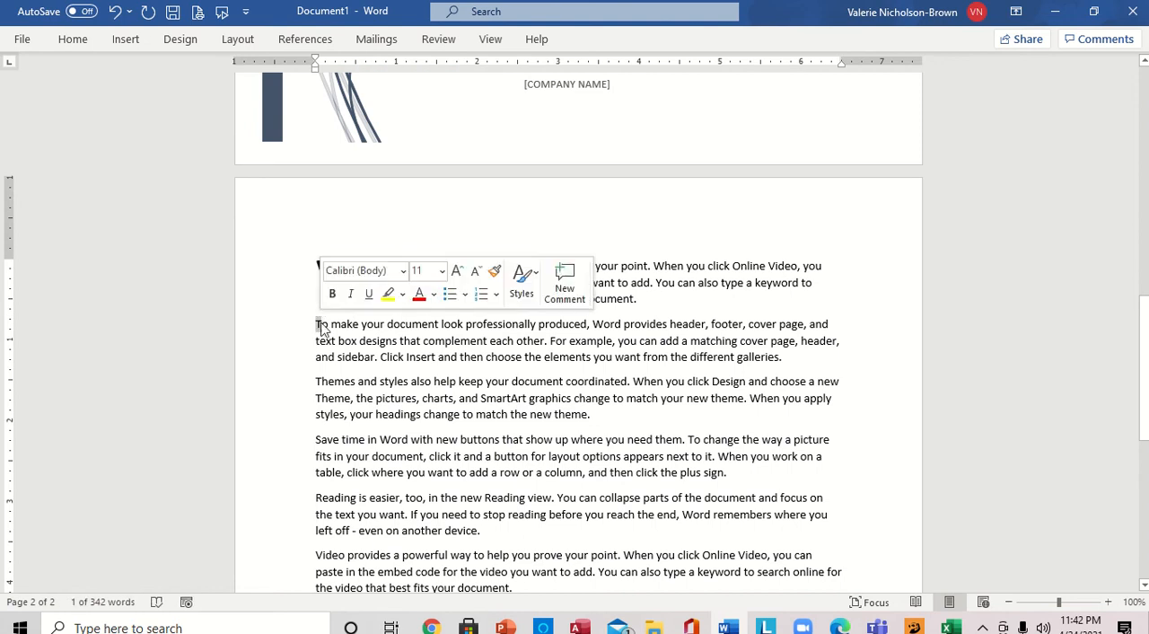
pyautogui.click(126, 41)
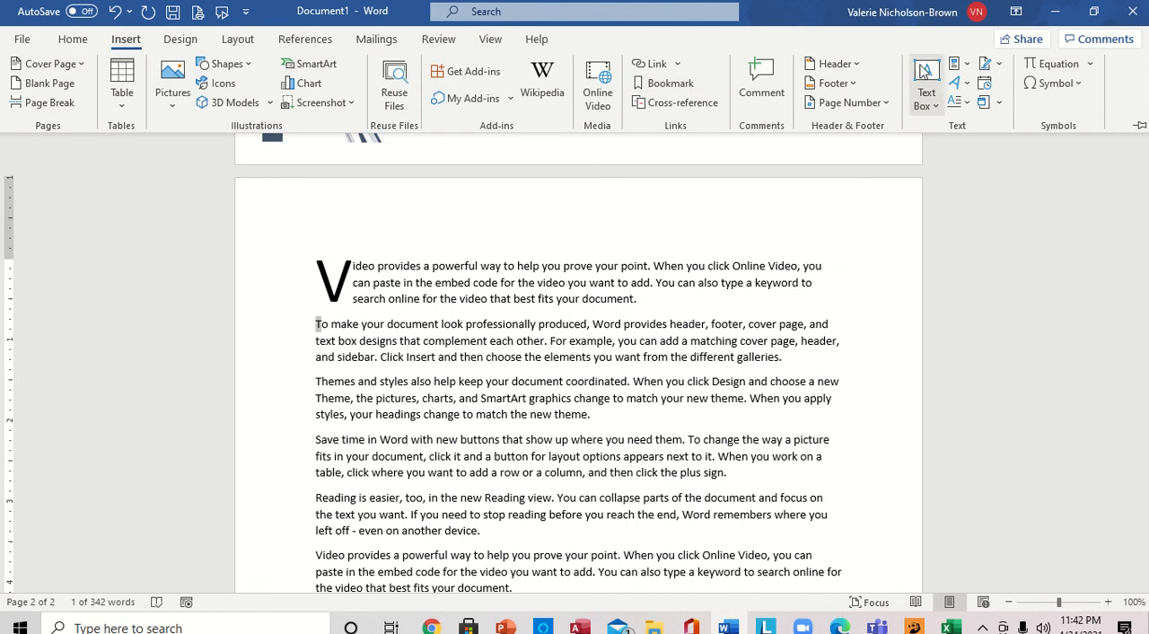
pyautogui.click(966, 105)
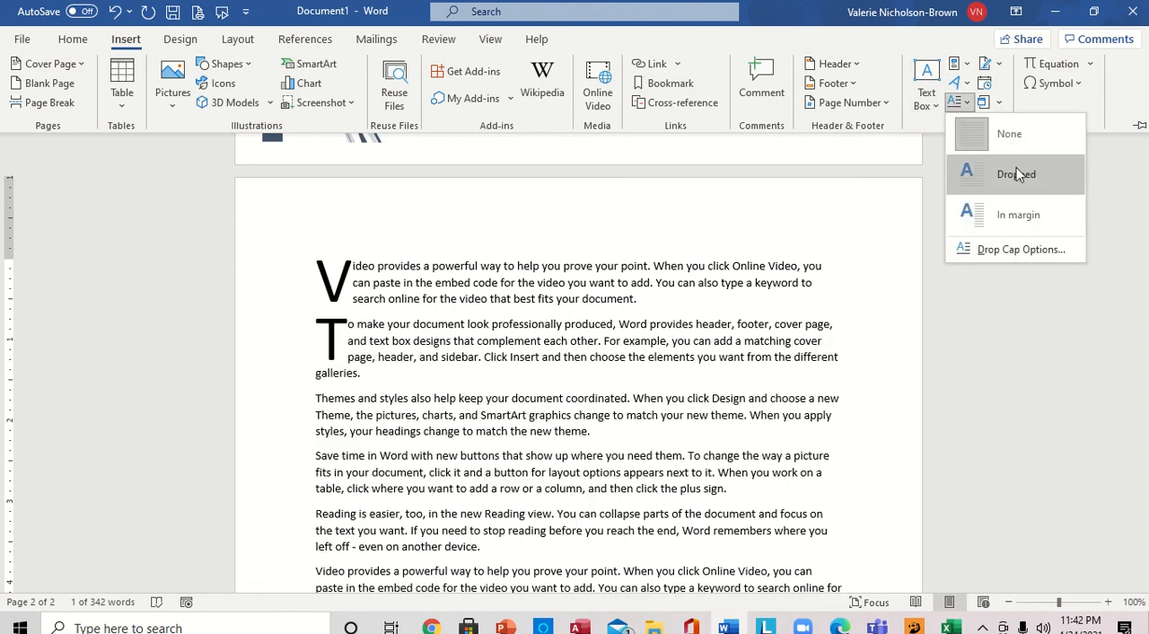
pyautogui.click(996, 172)
pyautogui.click(912, 365)
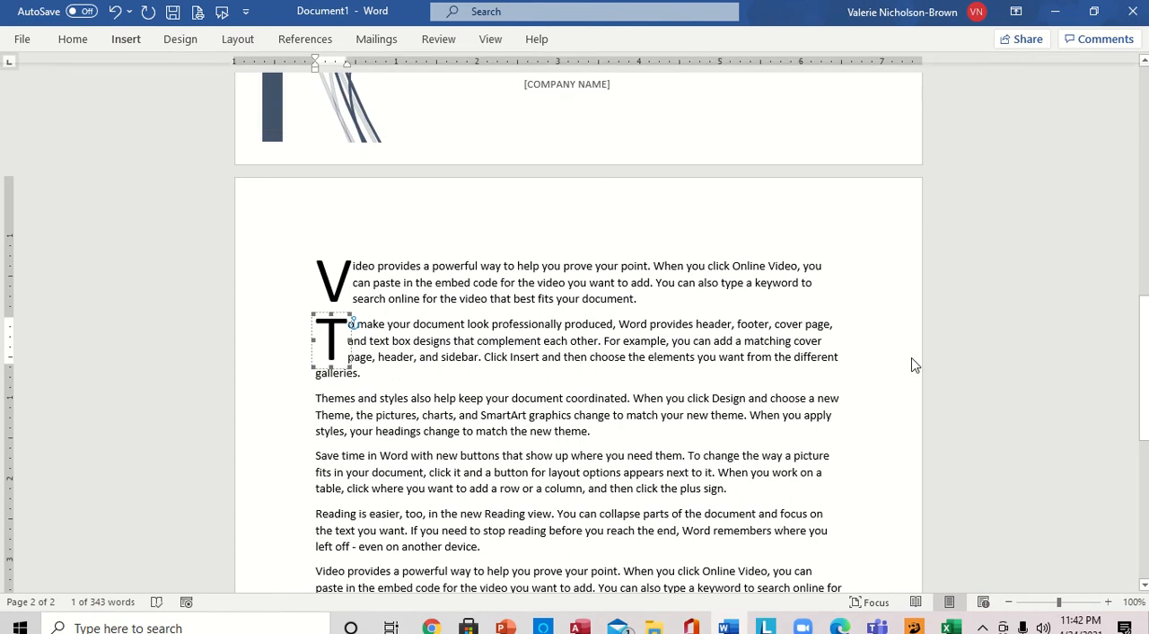
pyautogui.click(913, 356)
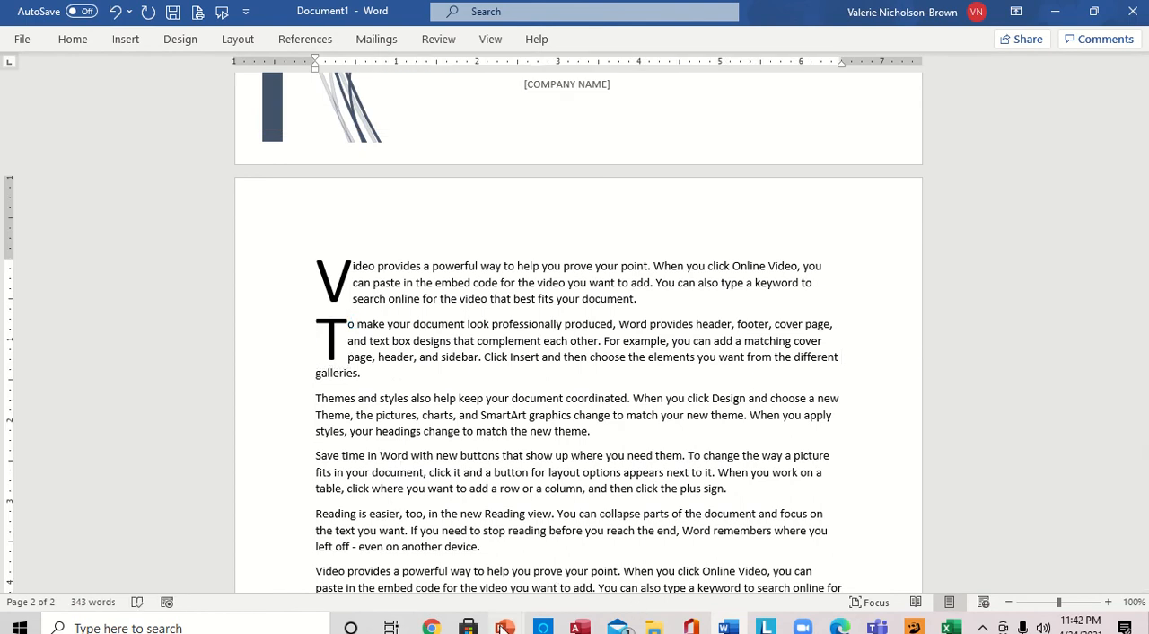
# - Check the task list in PowerPoint and, back in Word, apply All Borders to the third paragraph, beginning "Themes and styles"
pyautogui.moveTo(504, 626)
pyautogui.click(570, 564)
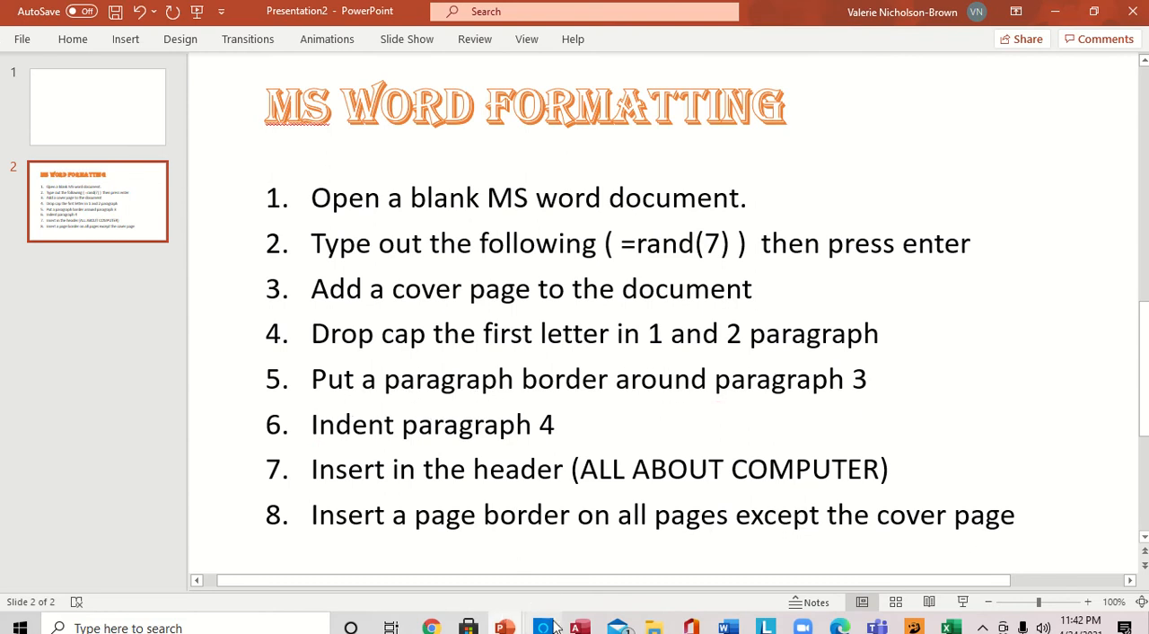
pyautogui.click(728, 625)
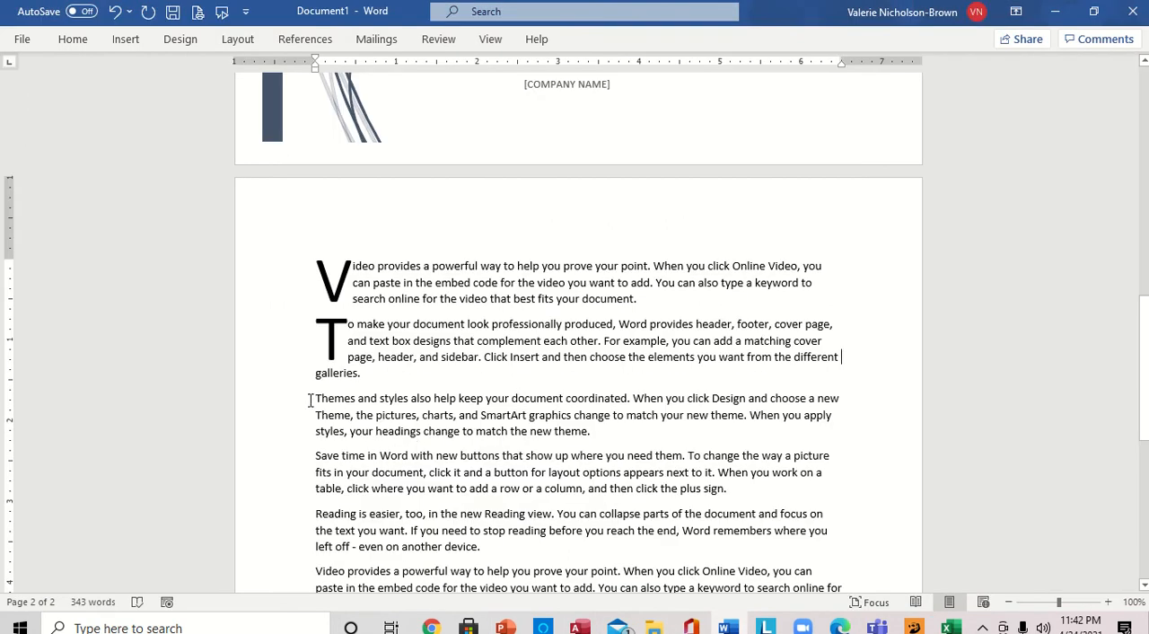
pyautogui.tripleClick(373, 415)
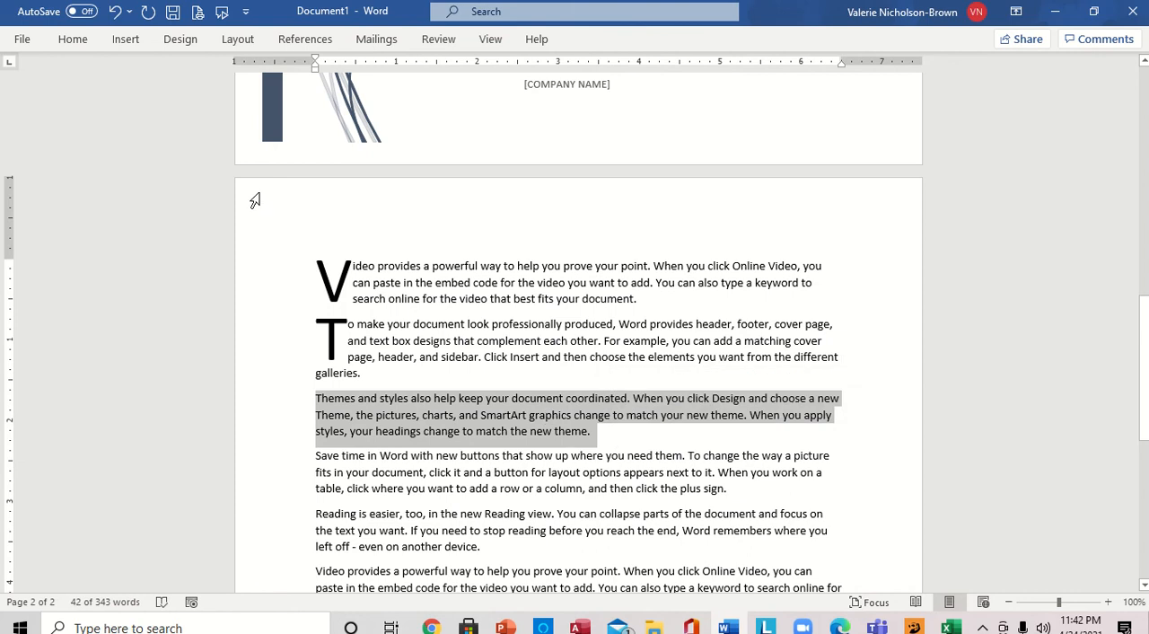
pyautogui.click(126, 41)
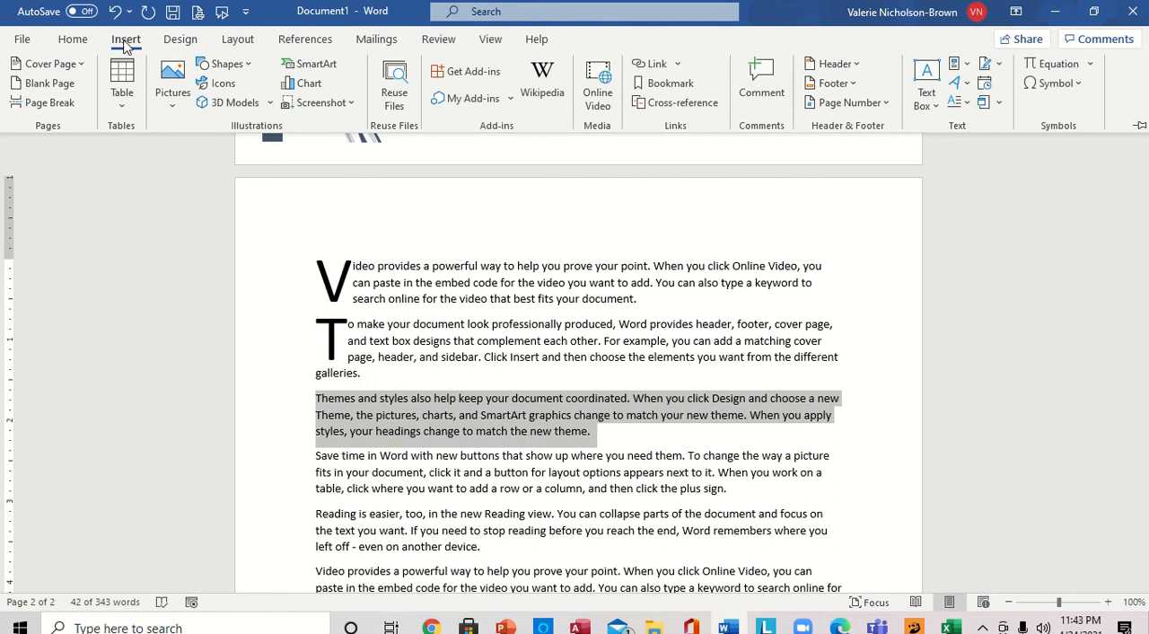
pyautogui.click(67, 44)
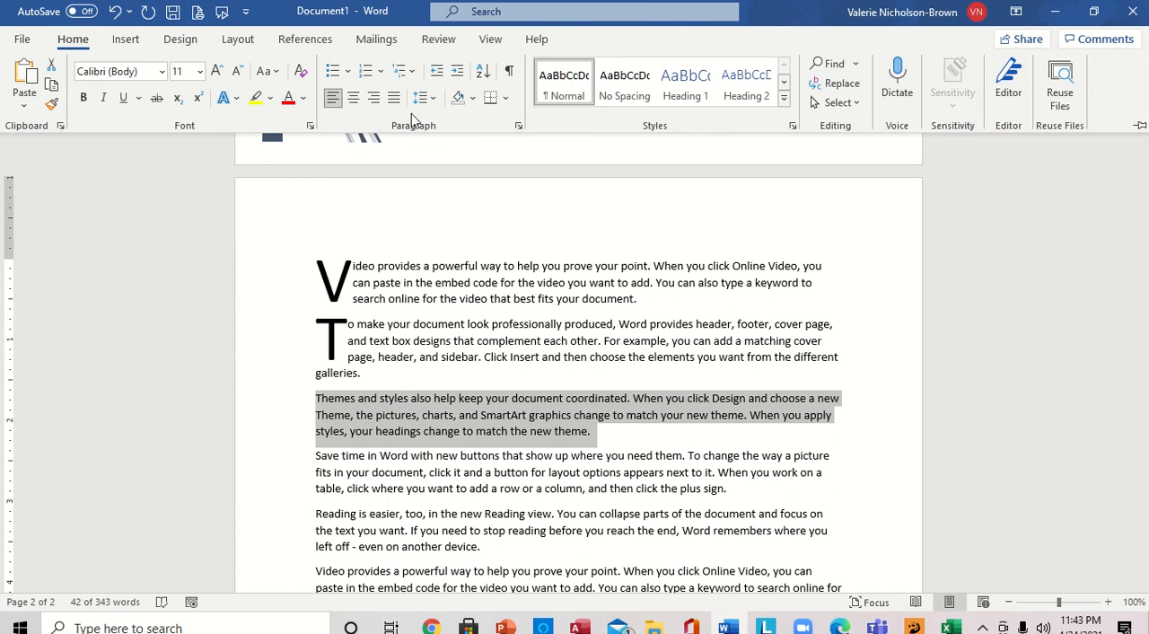
pyautogui.click(505, 99)
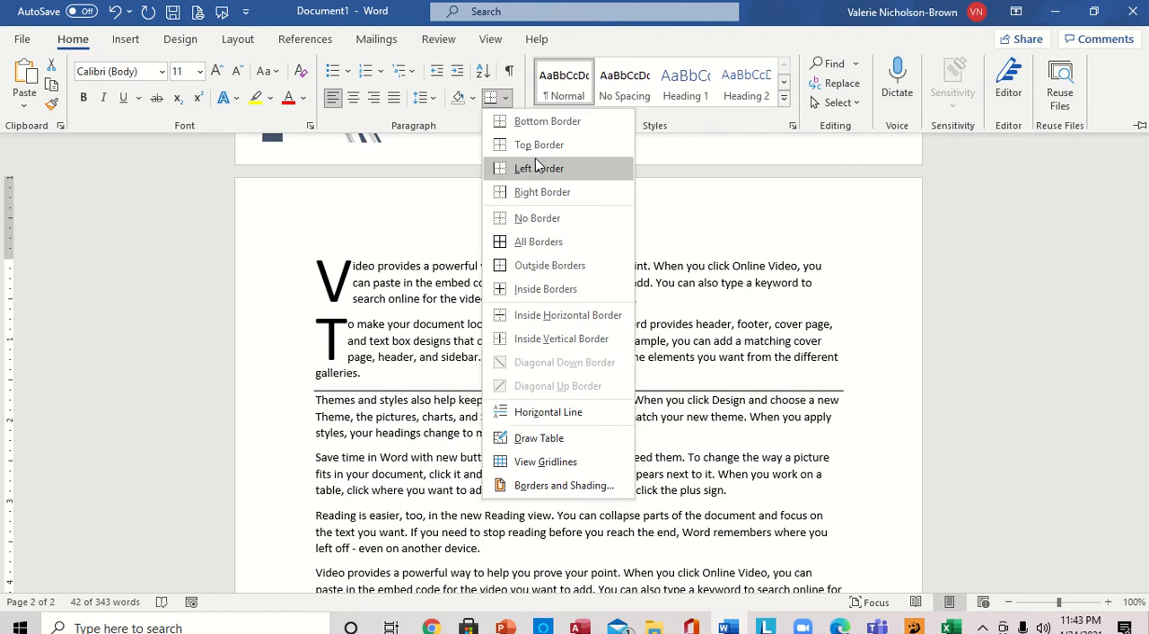
pyautogui.click(541, 245)
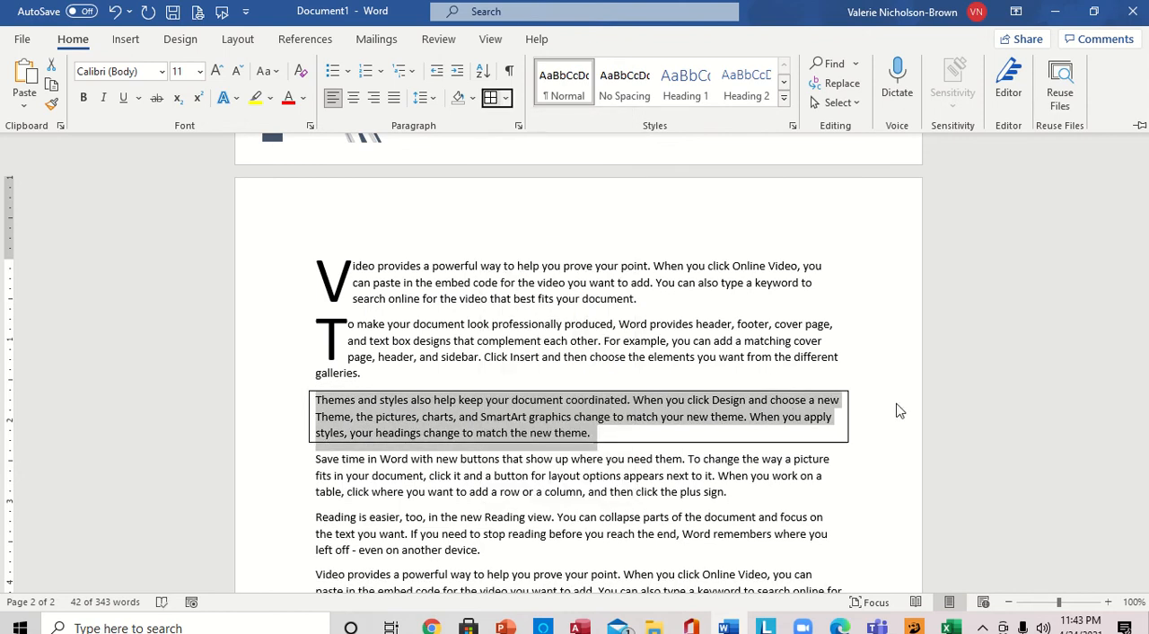
pyautogui.hotkey('ctrl', 'F1')
pyautogui.click(668, 428)
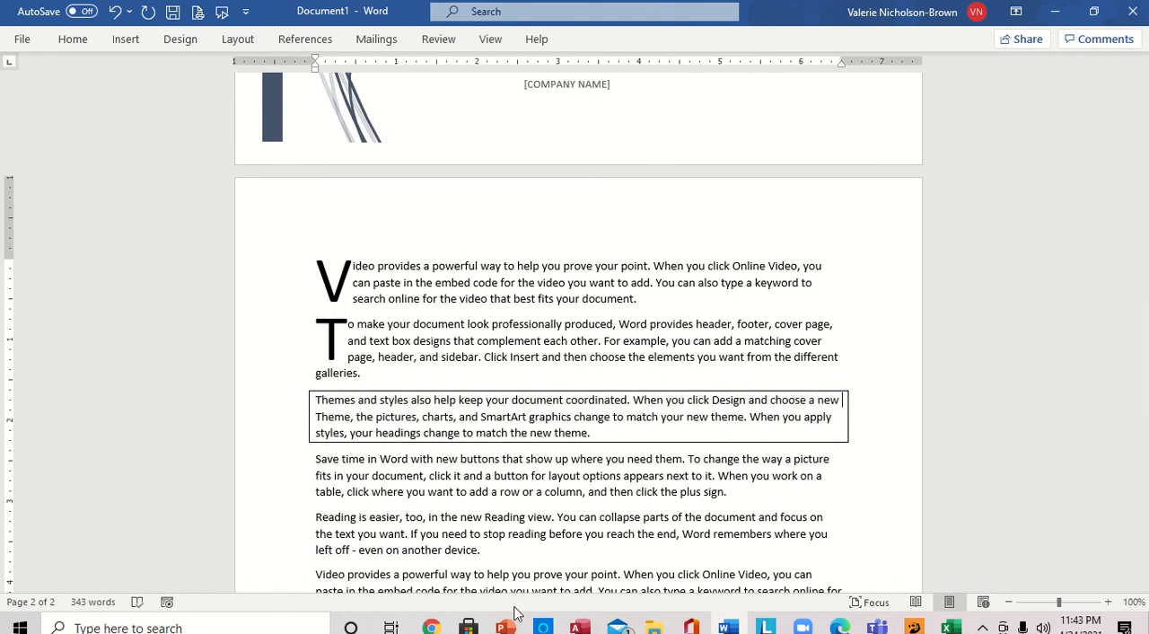
# - Check the task list in PowerPoint's Presentation2 and, back in Word, increase the indent of the fourth paragraph, beginning "Save time in Word", by two levels
pyautogui.moveTo(508, 629)
pyautogui.click(569, 584)
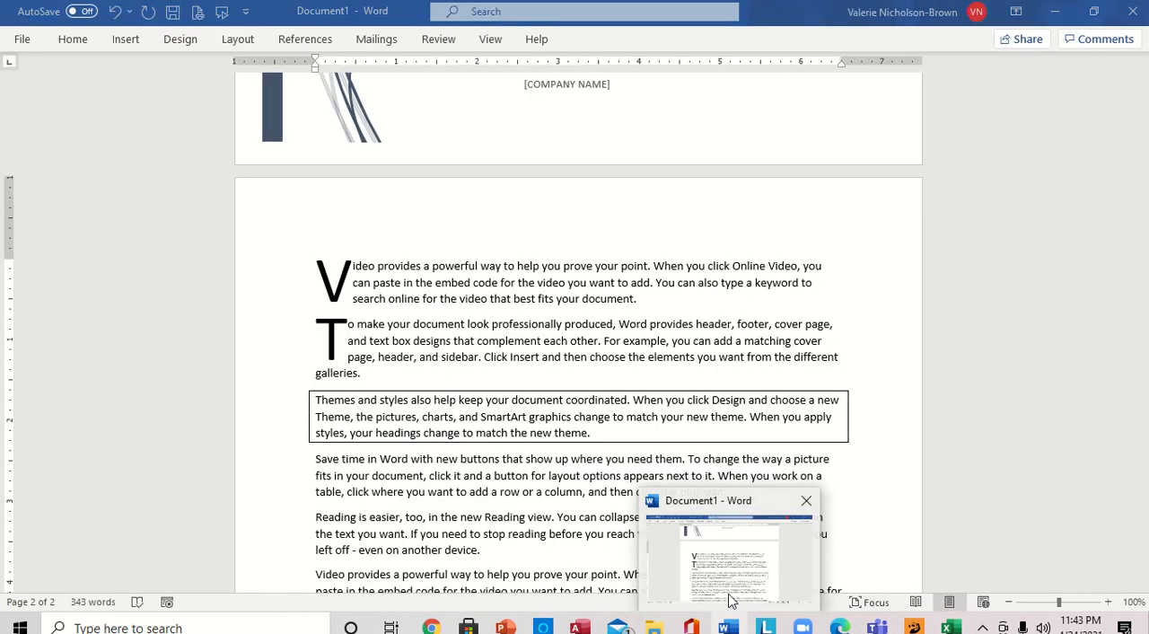
pyautogui.click(731, 596)
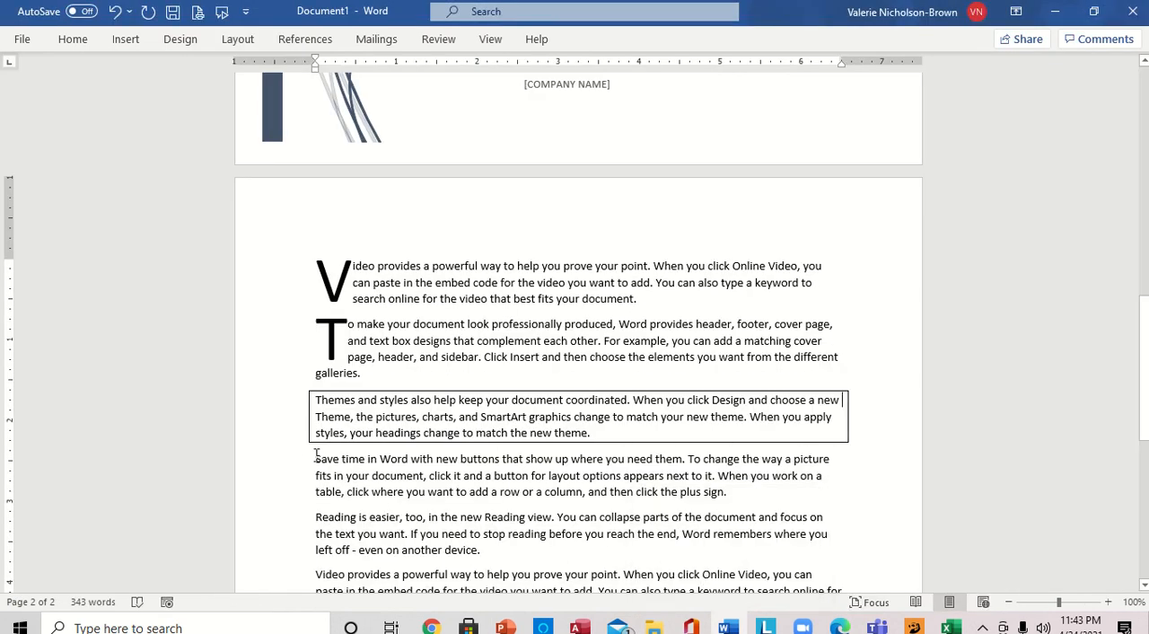
pyautogui.moveTo(316, 453); pyautogui.dragTo(731, 489)
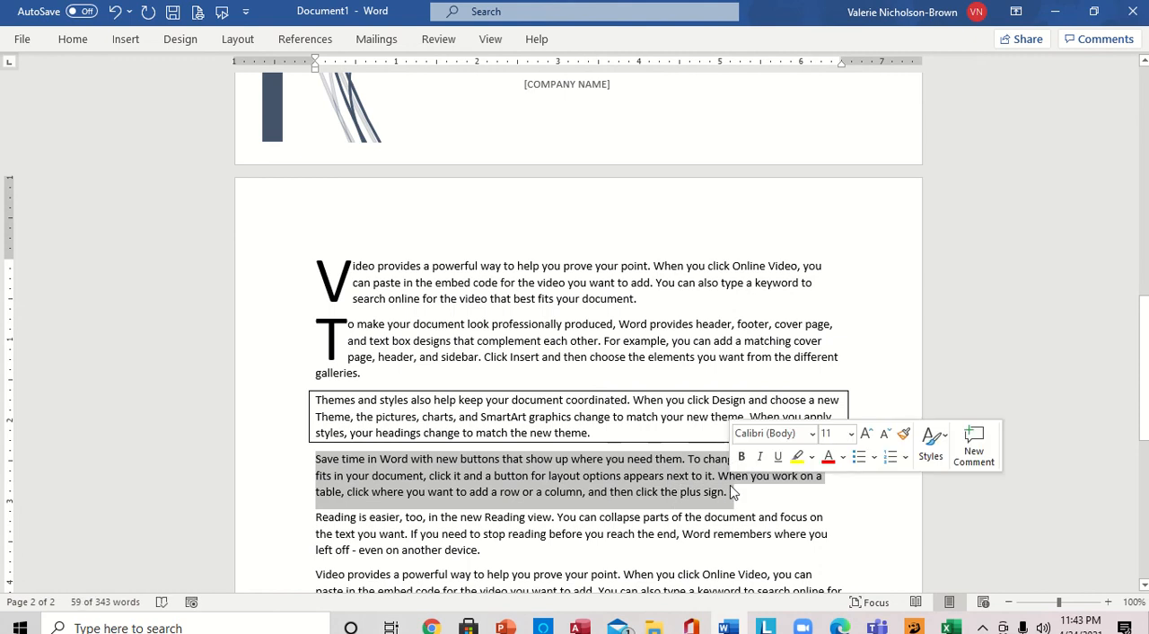
pyautogui.click(70, 41)
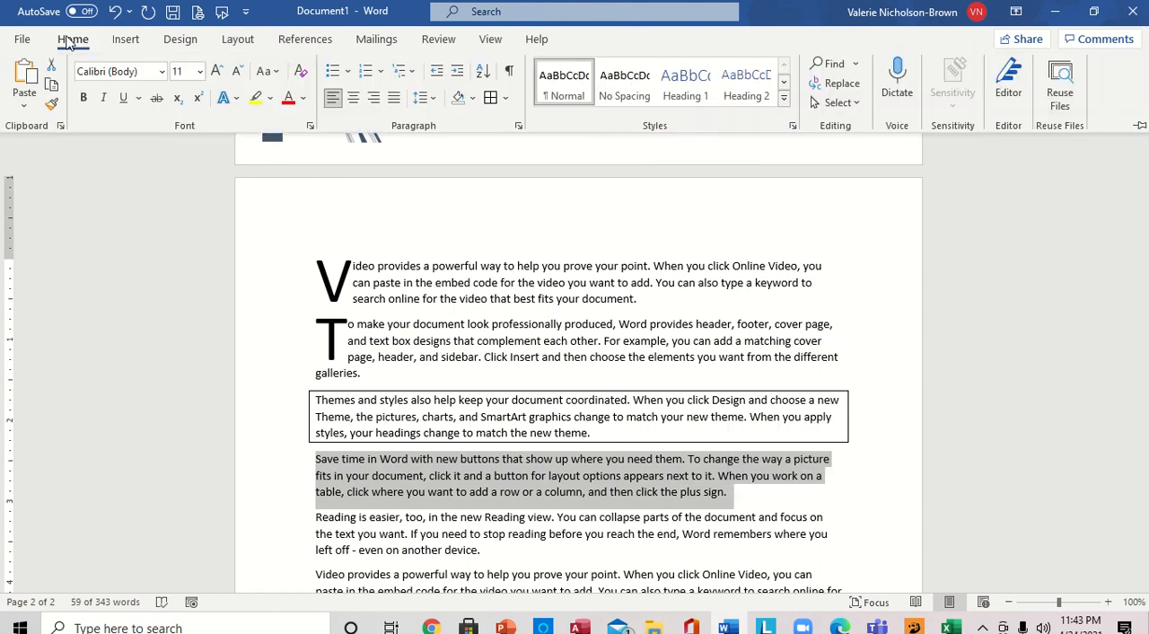
pyautogui.click(458, 77)
pyautogui.click(457, 76)
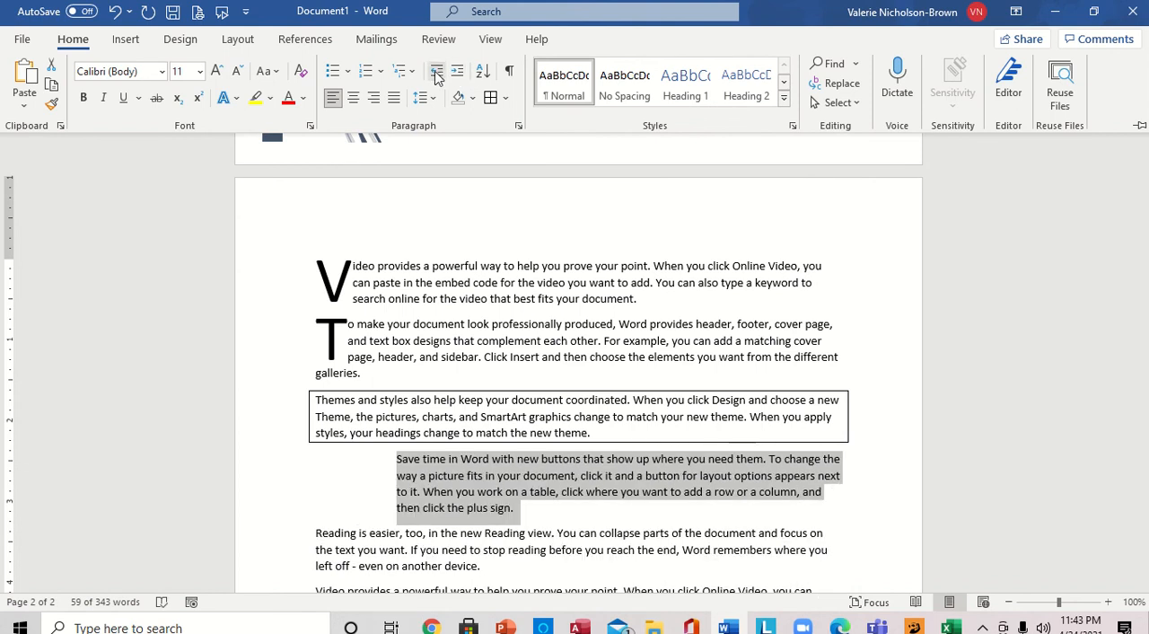
pyautogui.click(437, 77)
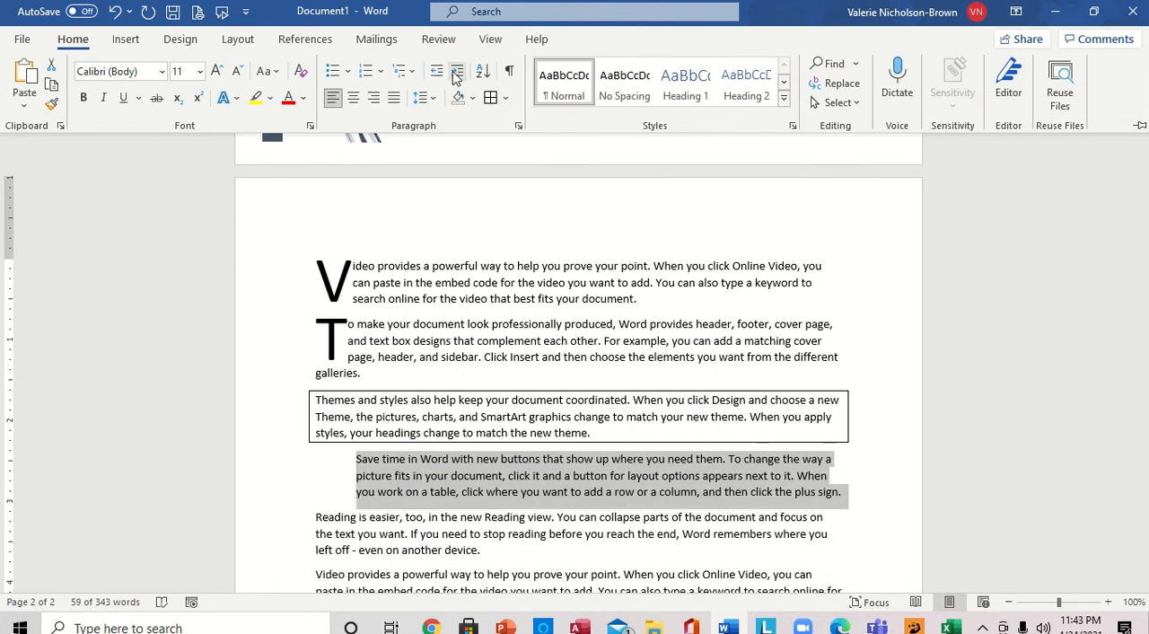
pyautogui.click(457, 72)
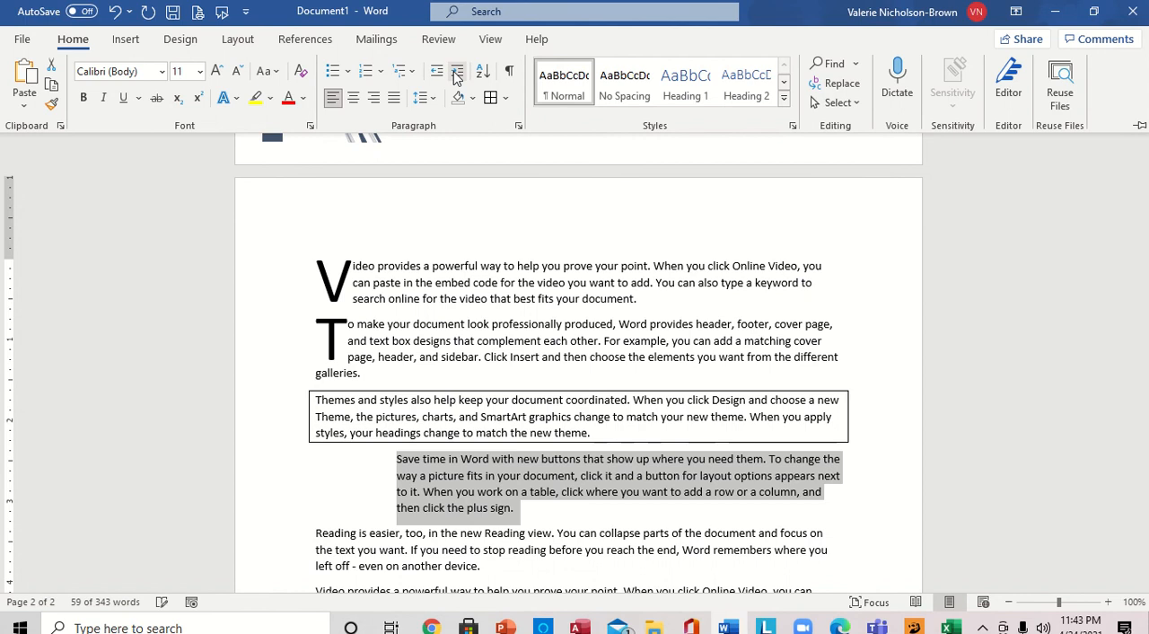
pyautogui.hotkey('ctrl', 'F1')
pyautogui.click(517, 207)
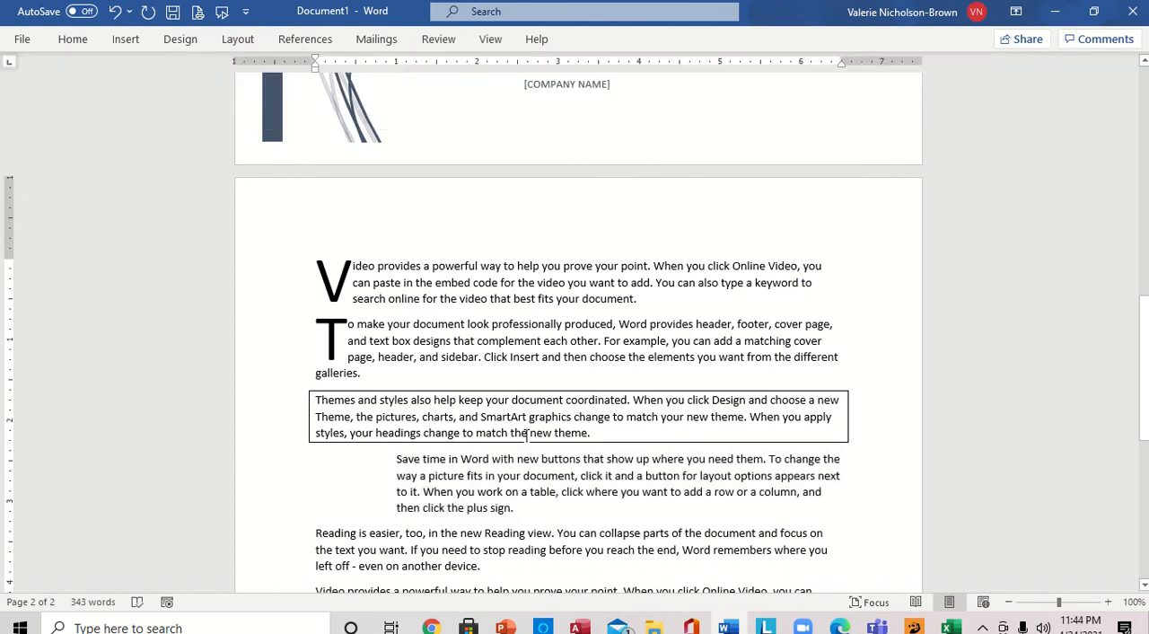
# - Consult the task list in PowerPoint again and, back in Word, insert the built-in Semaphore header
pyautogui.moveTo(504, 628)
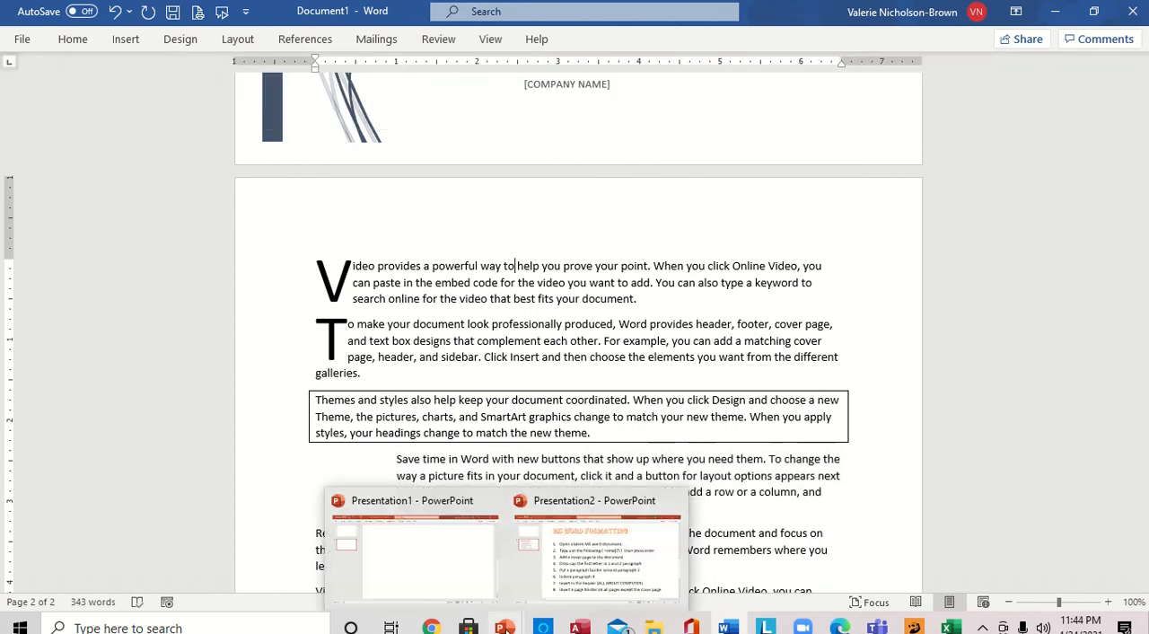
pyautogui.click(579, 583)
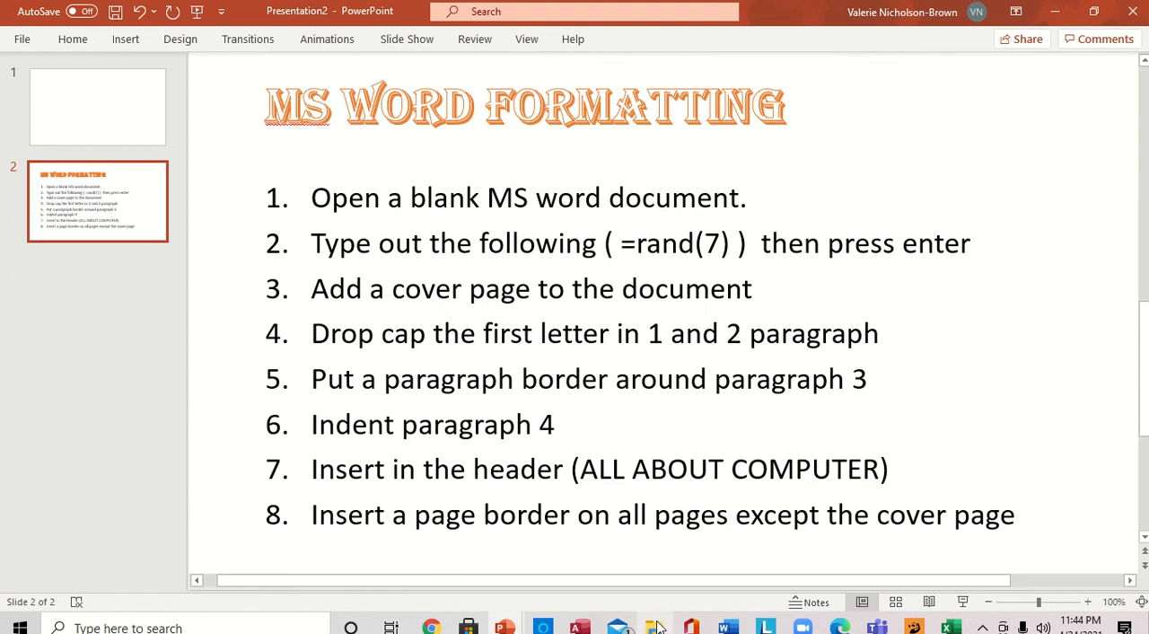
pyautogui.click(729, 628)
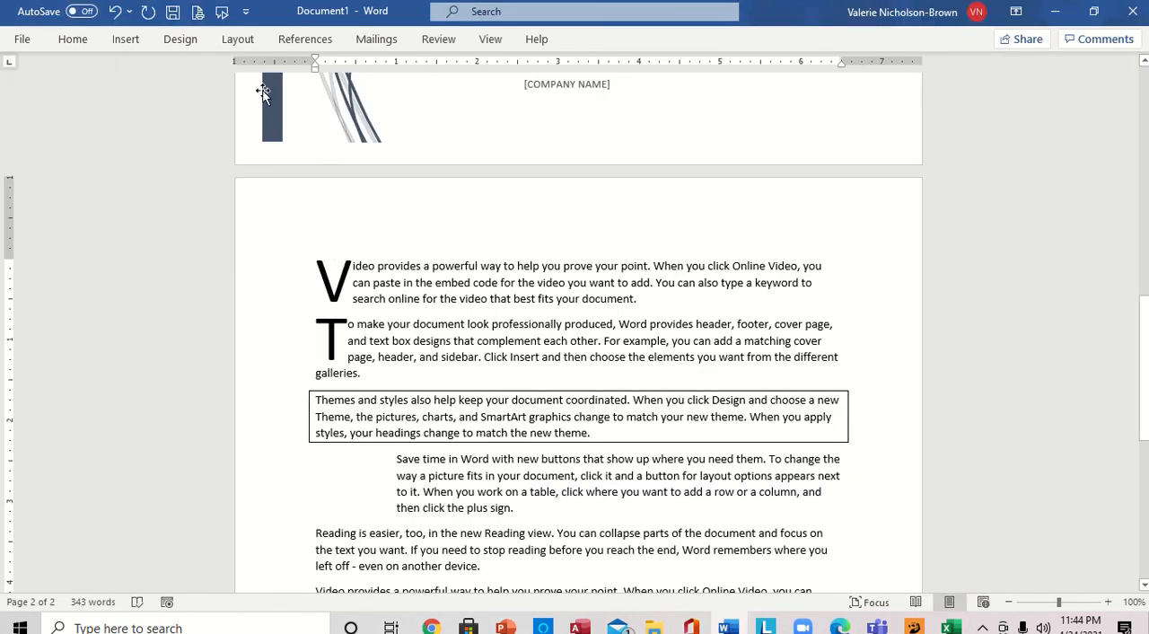
pyautogui.click(125, 40)
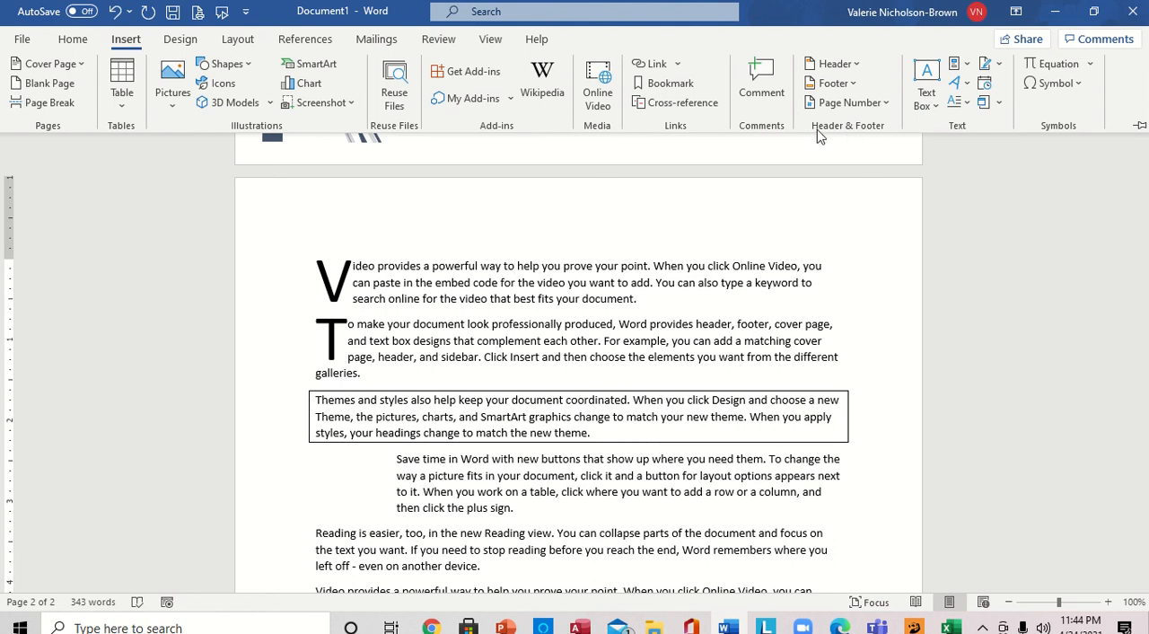
pyautogui.click(853, 69)
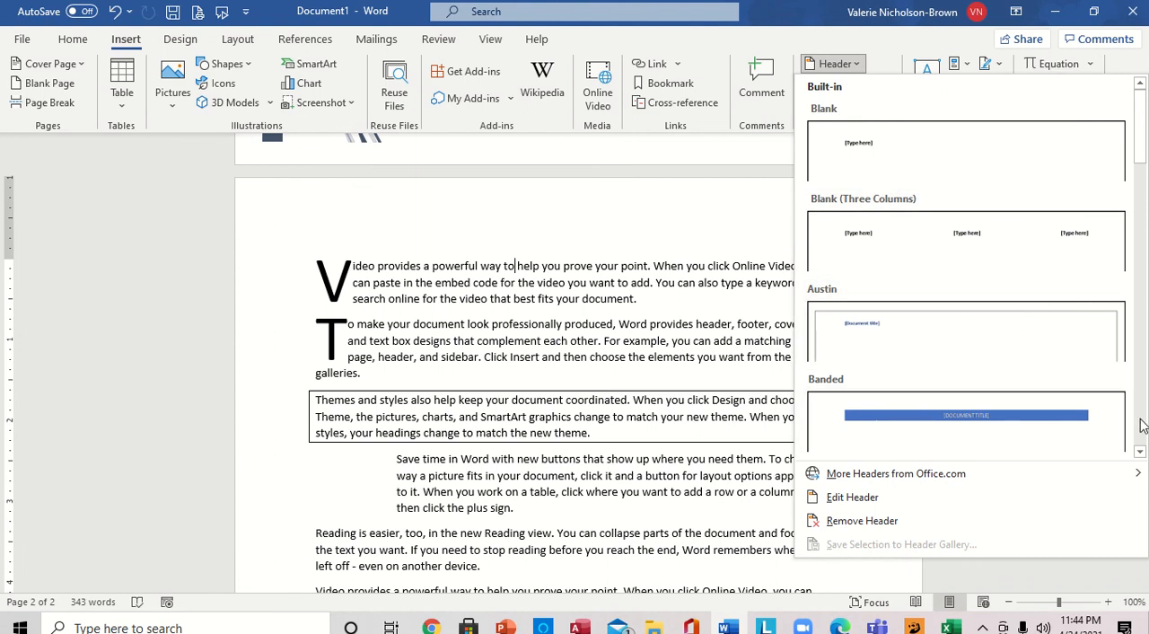
pyautogui.click(1141, 454)
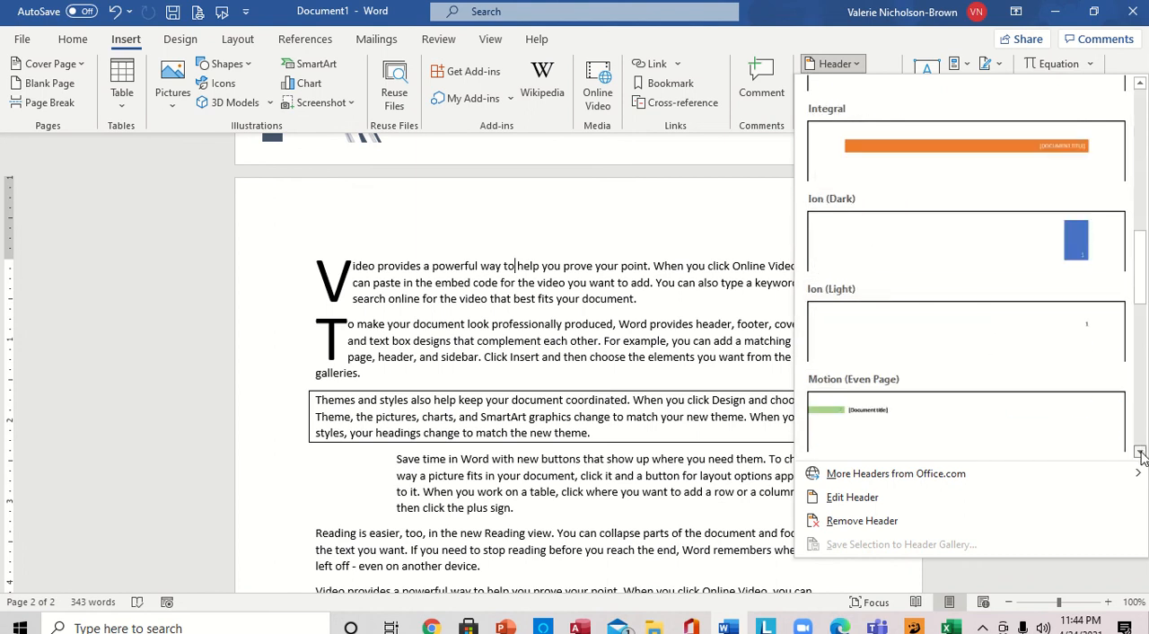
pyautogui.click(1141, 453)
pyautogui.click(1141, 453)
pyautogui.click(1141, 453)
pyautogui.click(1141, 453)
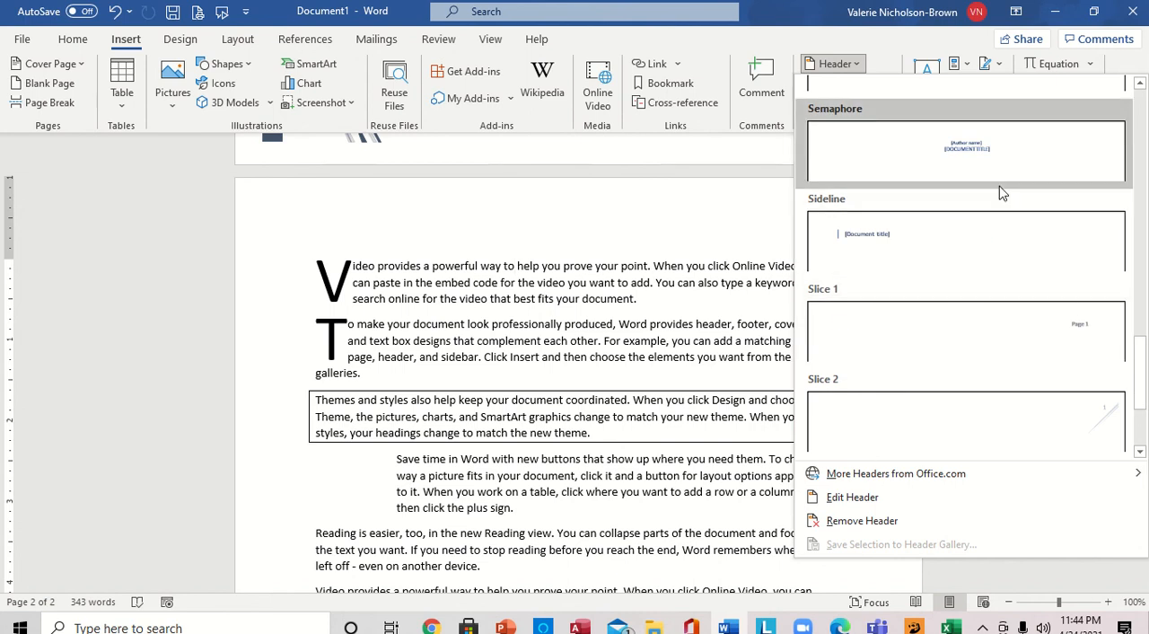
pyautogui.click(991, 157)
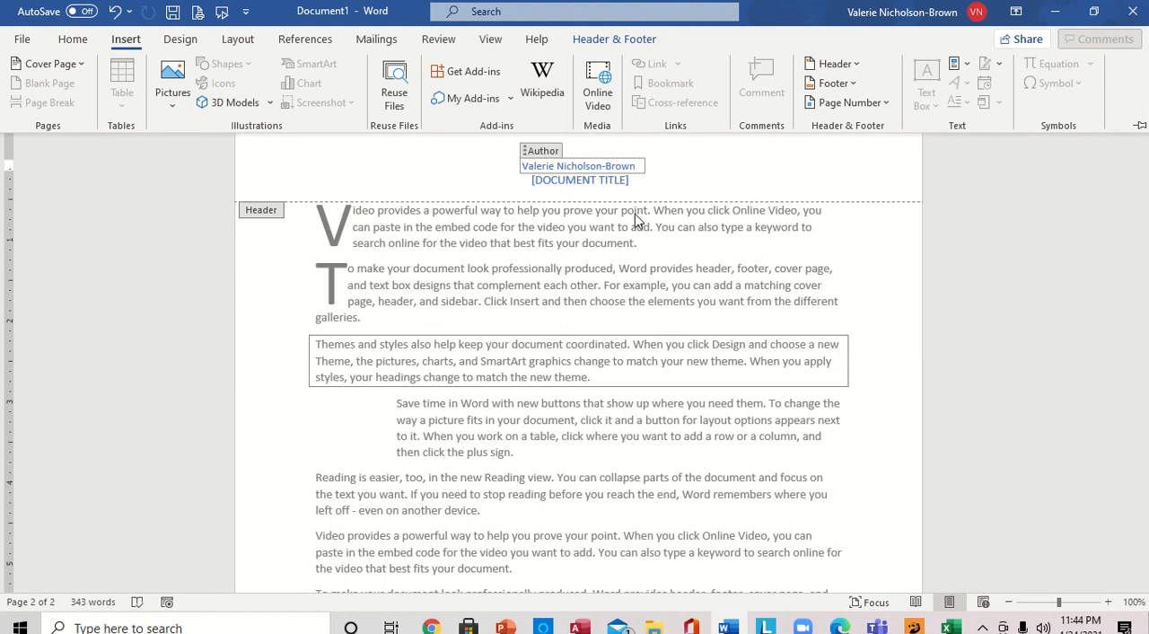
# - Remove the Author field from the header
pyautogui.write('A')
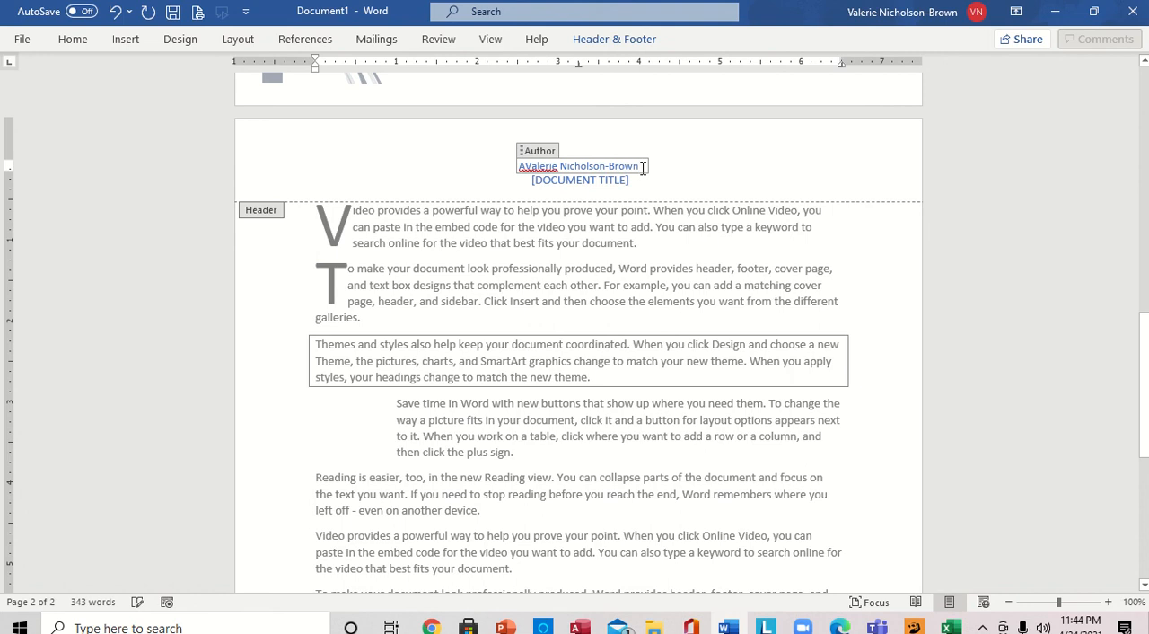
pyautogui.press('BackSpace')
pyautogui.press('BackSpace')
pyautogui.press('BackSpace')
pyautogui.press('BackSpace')
pyautogui.press('BackSpace')
pyautogui.press('BackSpace')
pyautogui.press('BackSpace')
pyautogui.press('BackSpace')
pyautogui.press('BackSpace')
pyautogui.press('BackSpace')
pyautogui.press('BackSpace')
pyautogui.press('BackSpace')
pyautogui.press('BackSpace')
pyautogui.press('BackSpace')
pyautogui.press('BackSpace')
pyautogui.press('BackSpace')
pyautogui.press('BackSpace')
pyautogui.press('BackSpace')
pyautogui.press('BackSpace')
pyautogui.press('BackSpace')
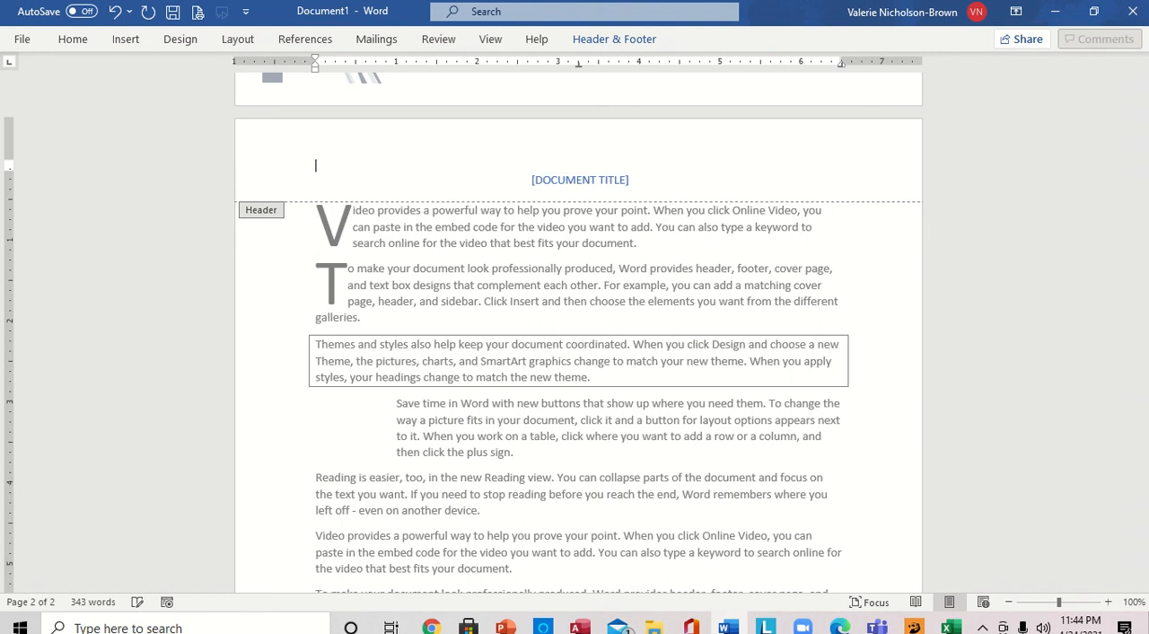
# - Fill the header's document title placeholder with "ALL ABOUT COMPUTER" and return to the body text
pyautogui.click(575, 180)
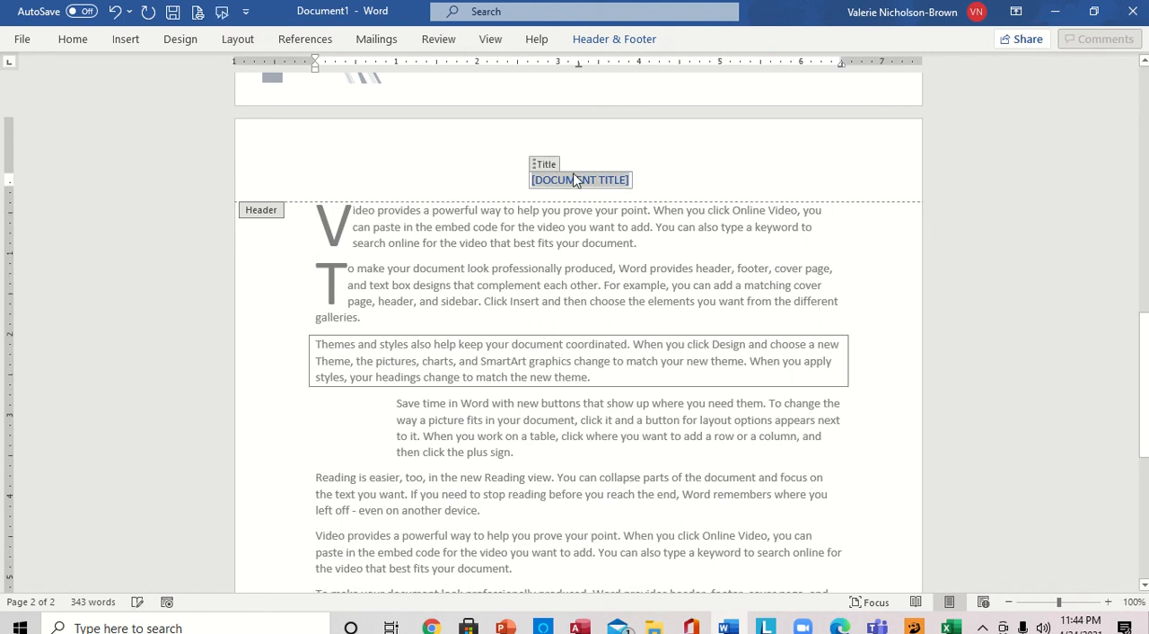
pyautogui.write('A')
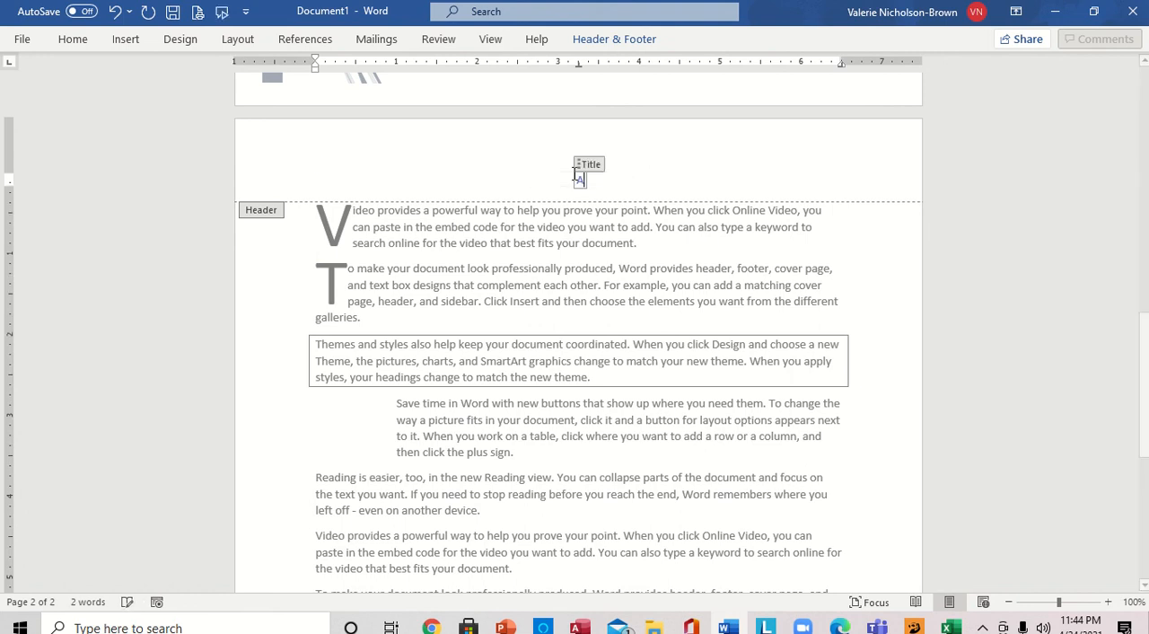
pyautogui.write('LL')
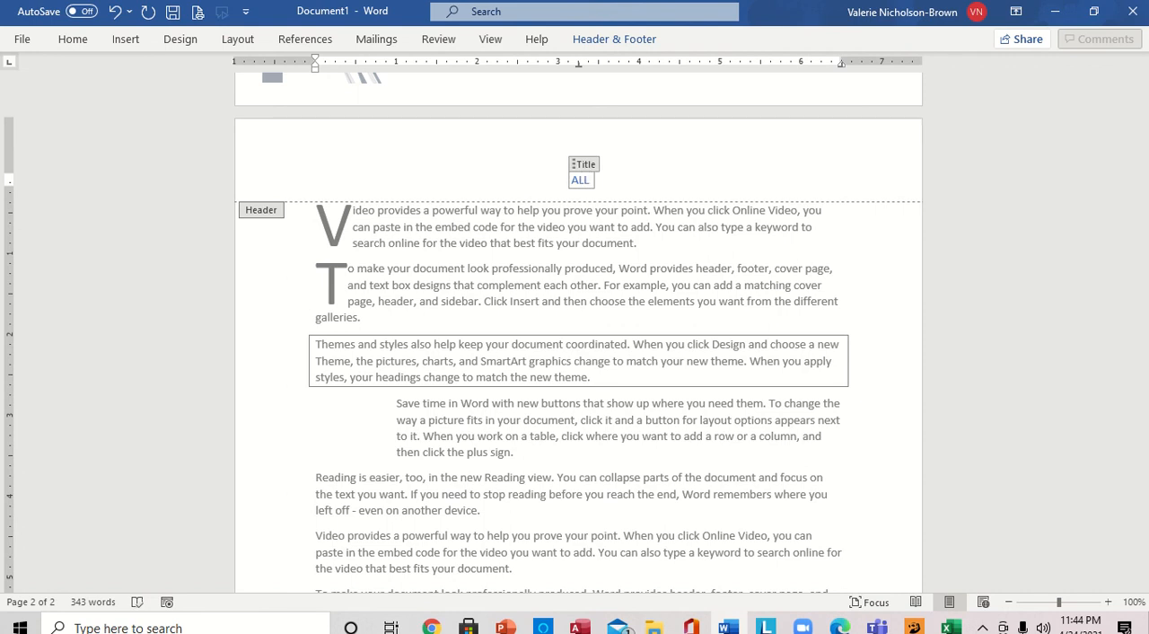
pyautogui.write(' ABOU')
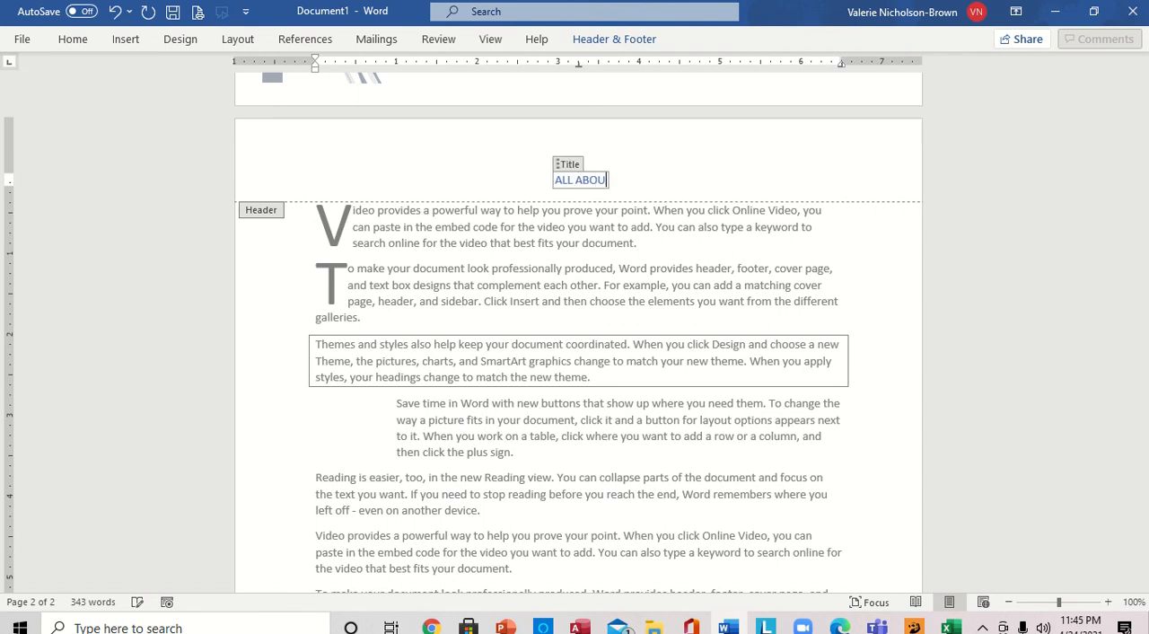
pyautogui.write('T CO')
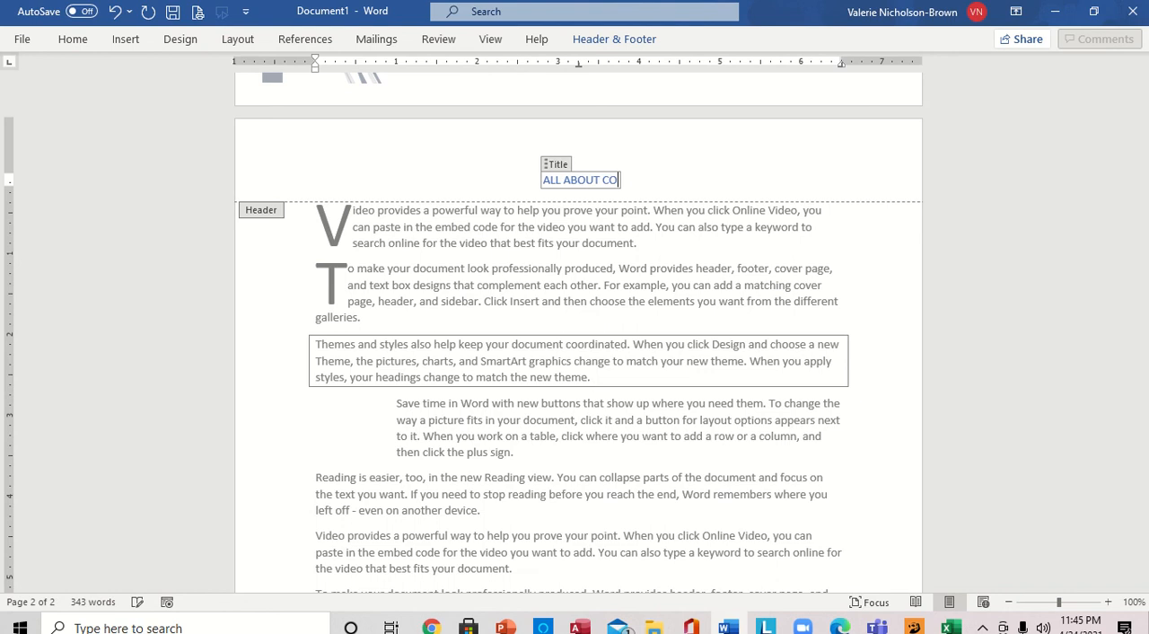
pyautogui.write('MPUT')
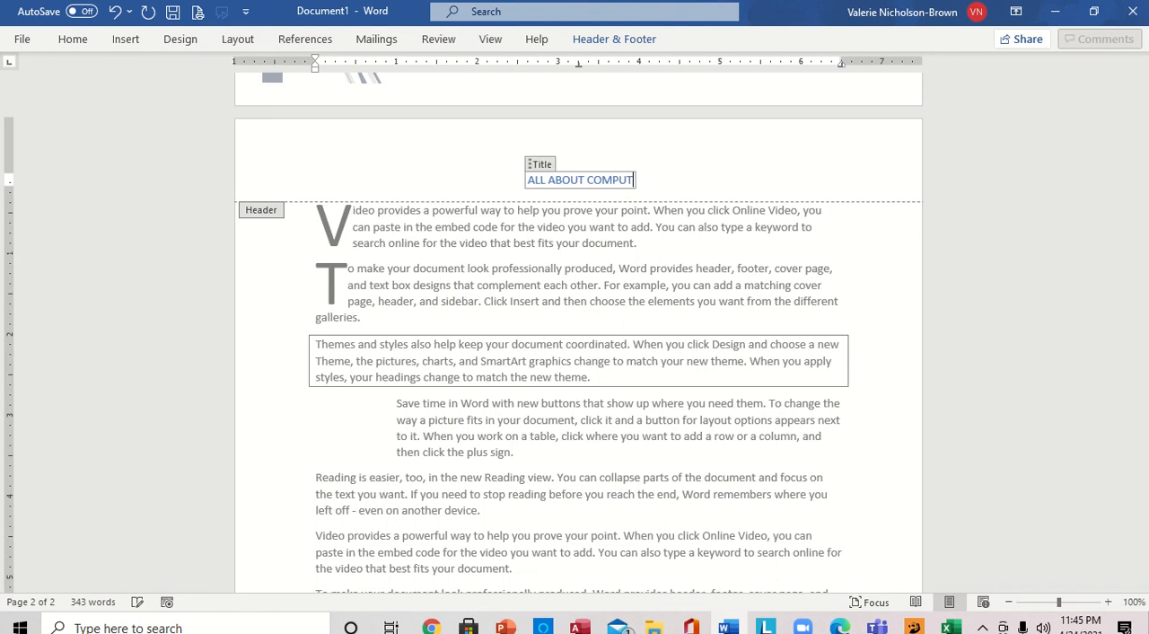
pyautogui.write('ER')
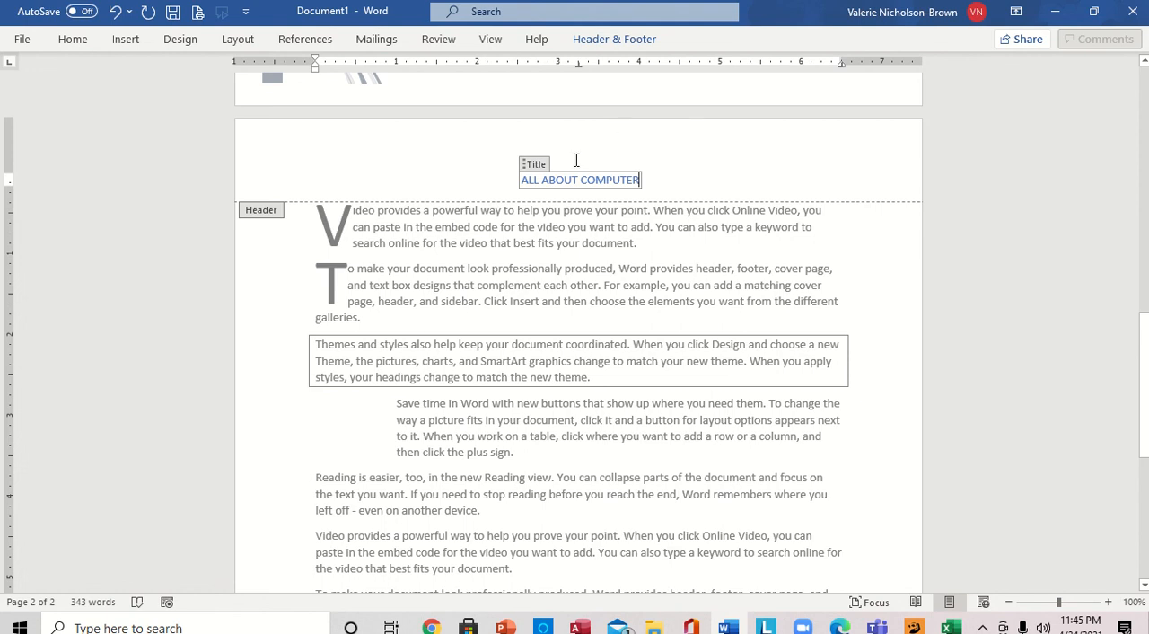
pyautogui.doubleClick(862, 242)
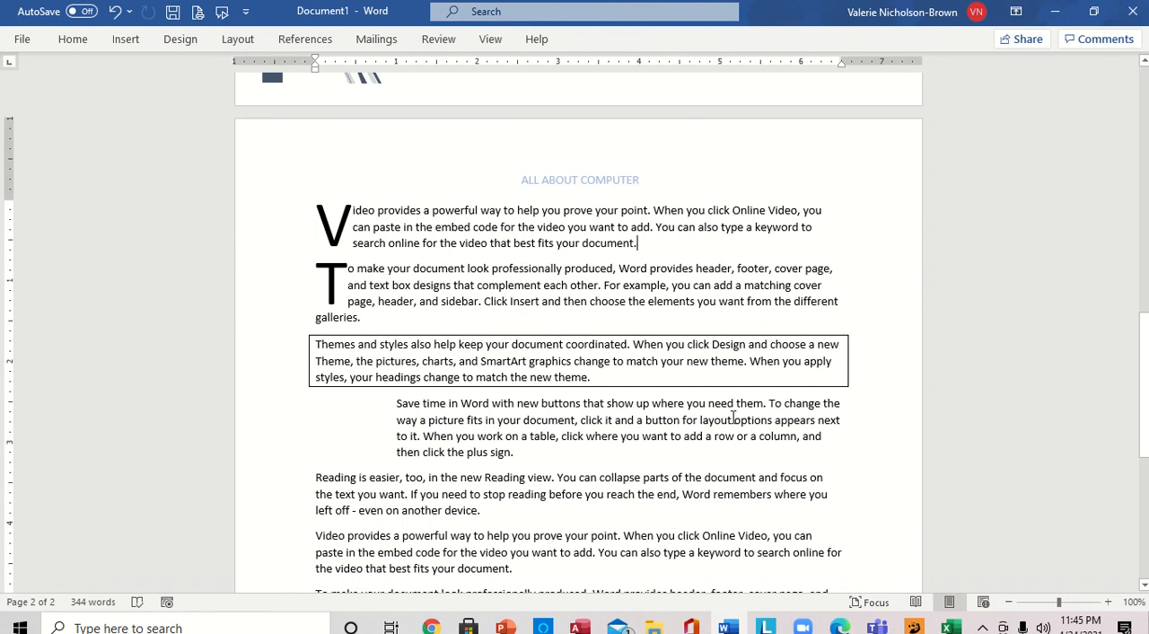
# - Check the task list in PowerPoint and, back in Word, choose a dashed line style for the page border
pyautogui.moveTo(507, 626)
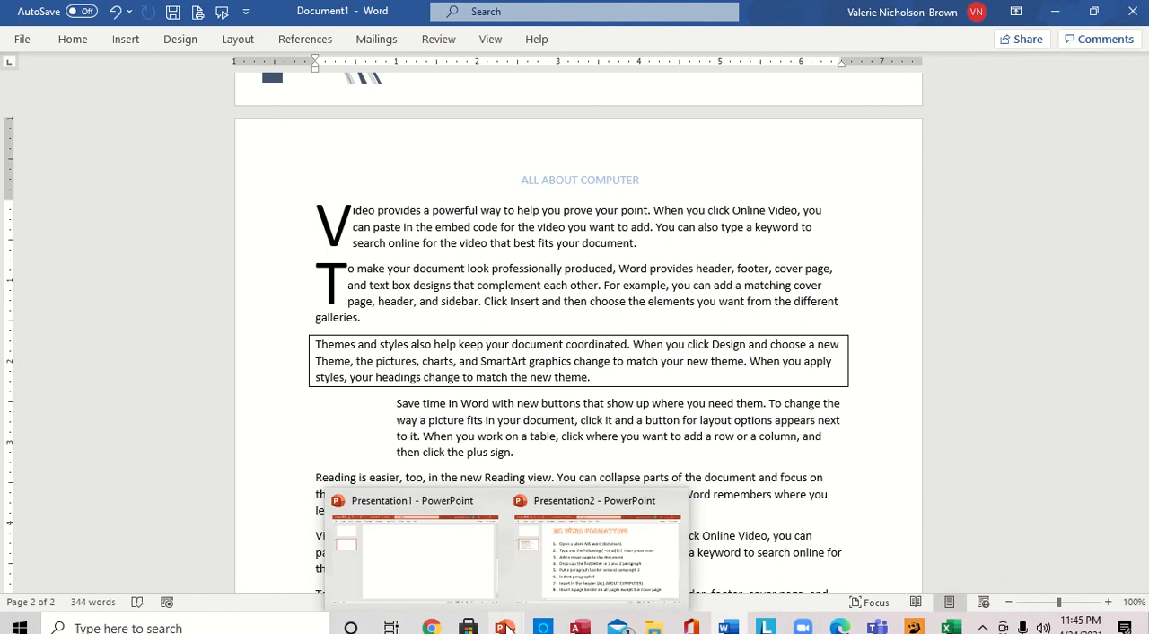
pyautogui.click(541, 586)
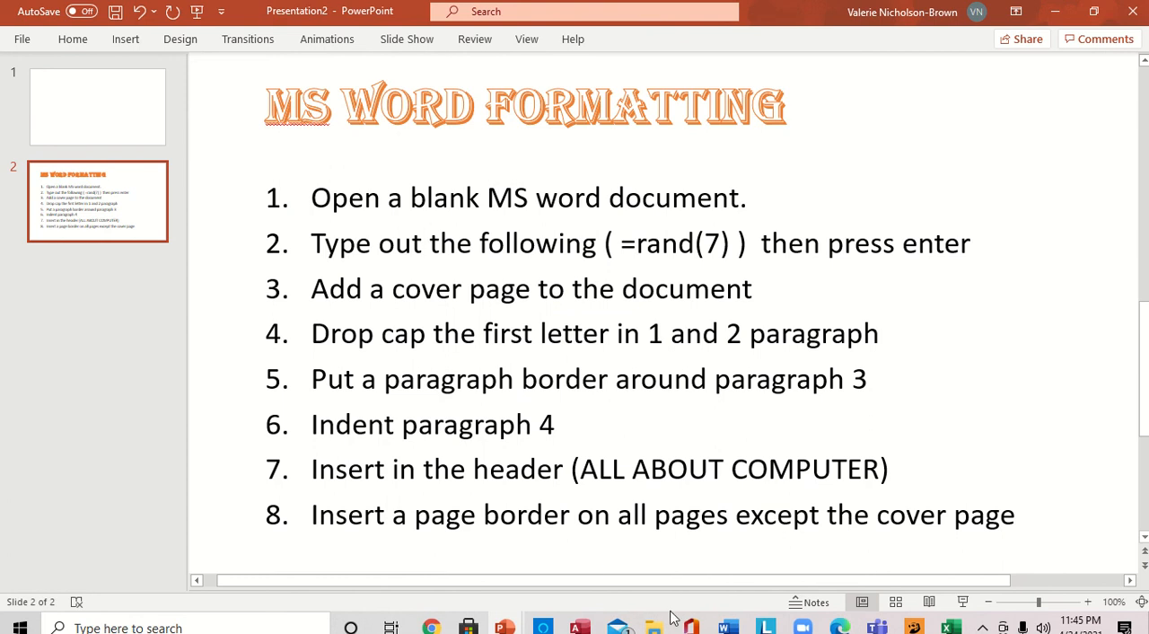
pyautogui.click(728, 626)
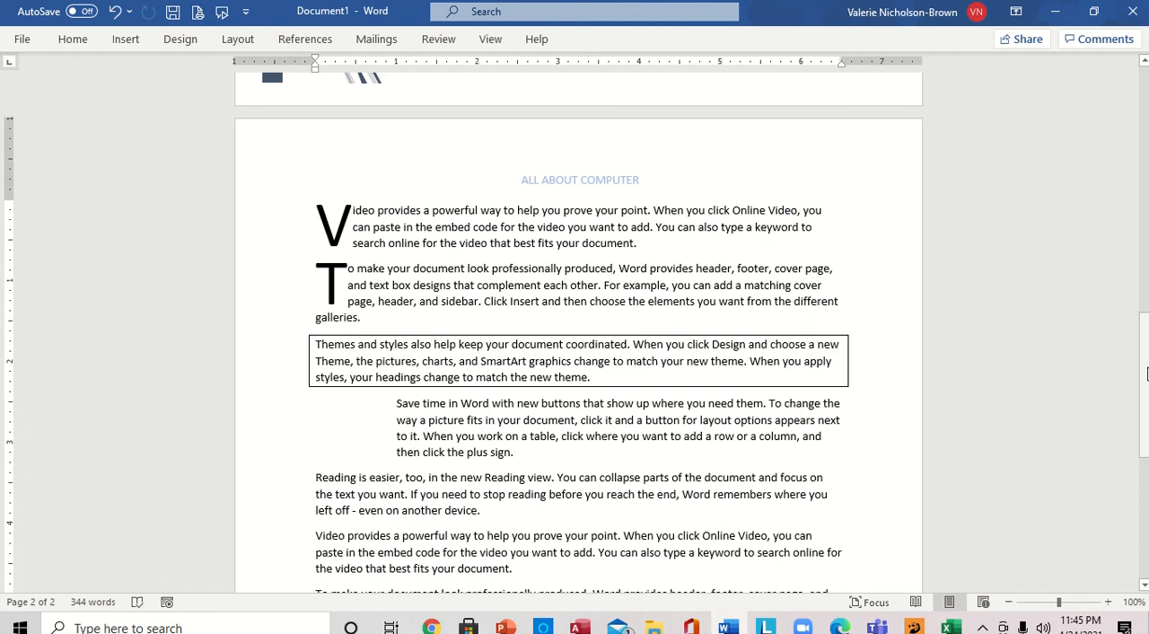
pyautogui.moveTo(1146, 374); pyautogui.dragTo(1122, 343)
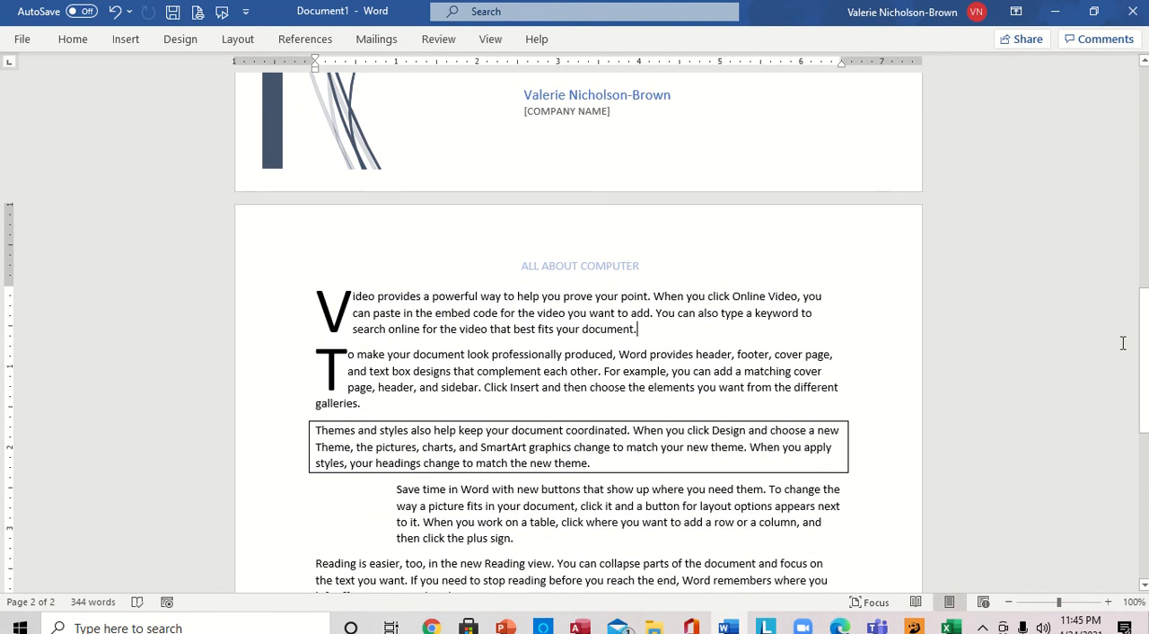
pyautogui.click(183, 45)
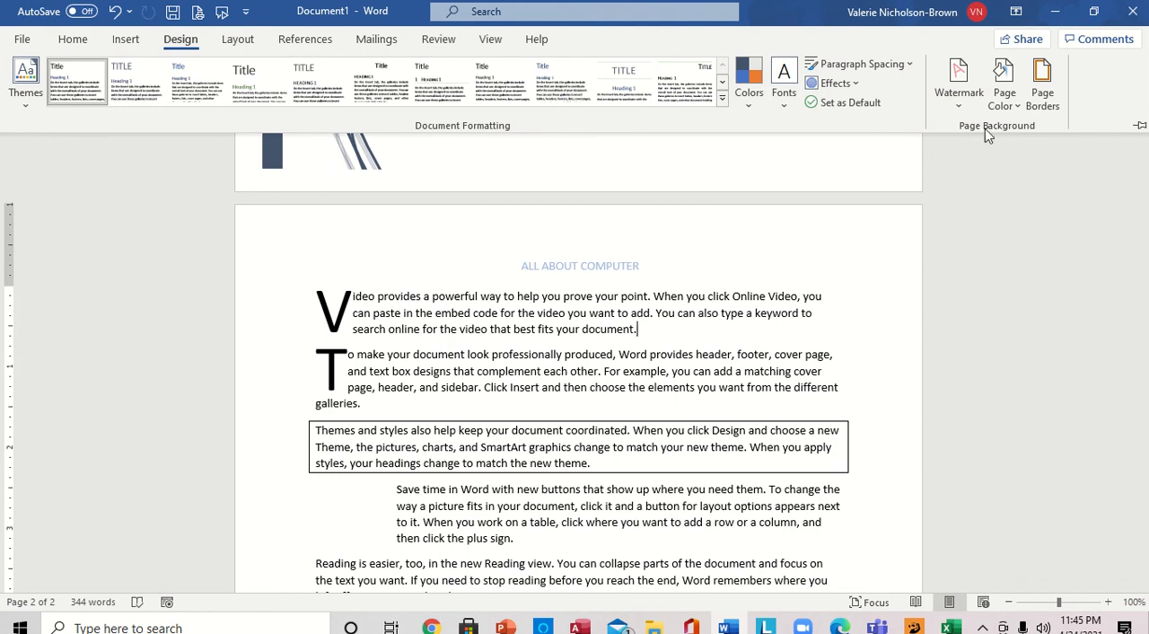
pyautogui.click(1042, 90)
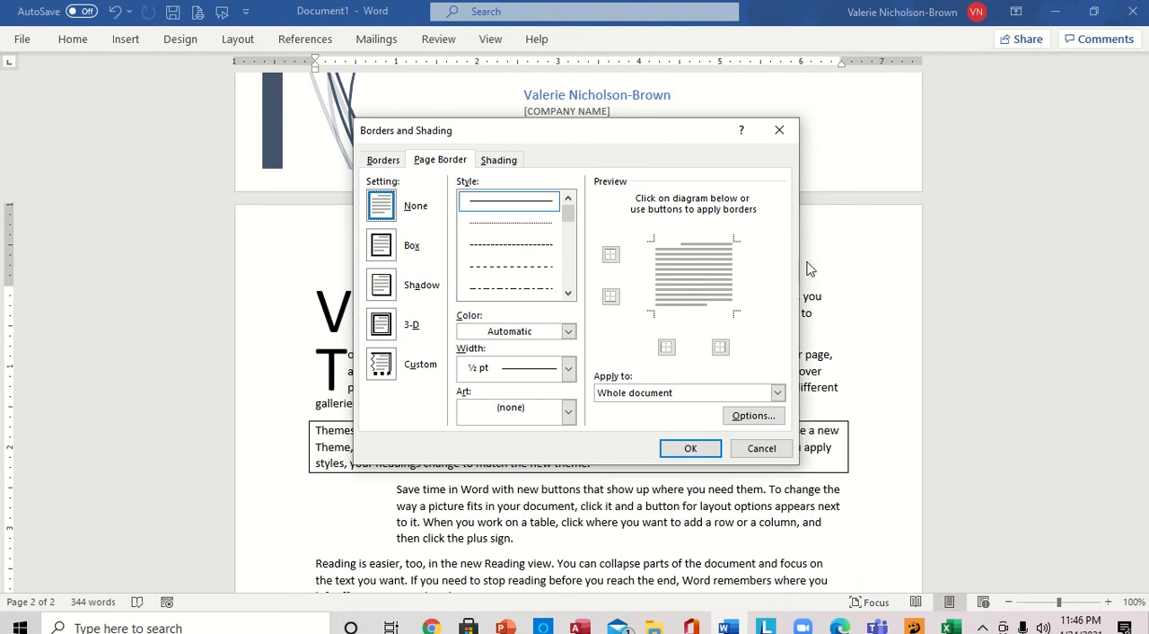
pyautogui.click(516, 267)
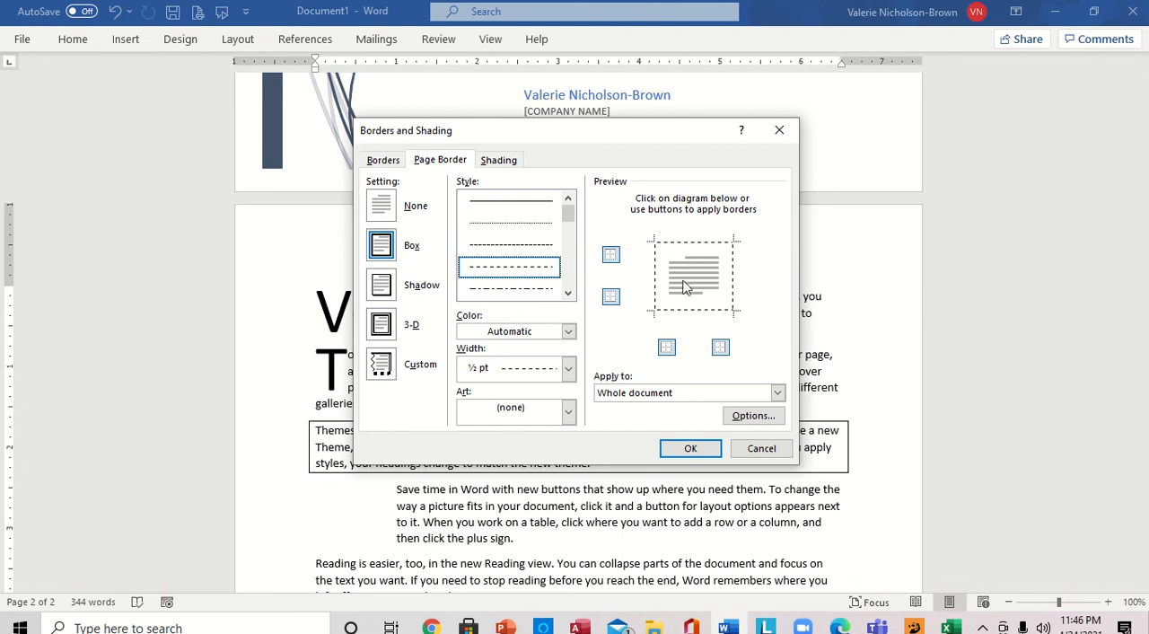
# - Choose the art page border made of a row of gray triangles above a thin line
pyautogui.click(568, 415)
pyautogui.click(570, 524)
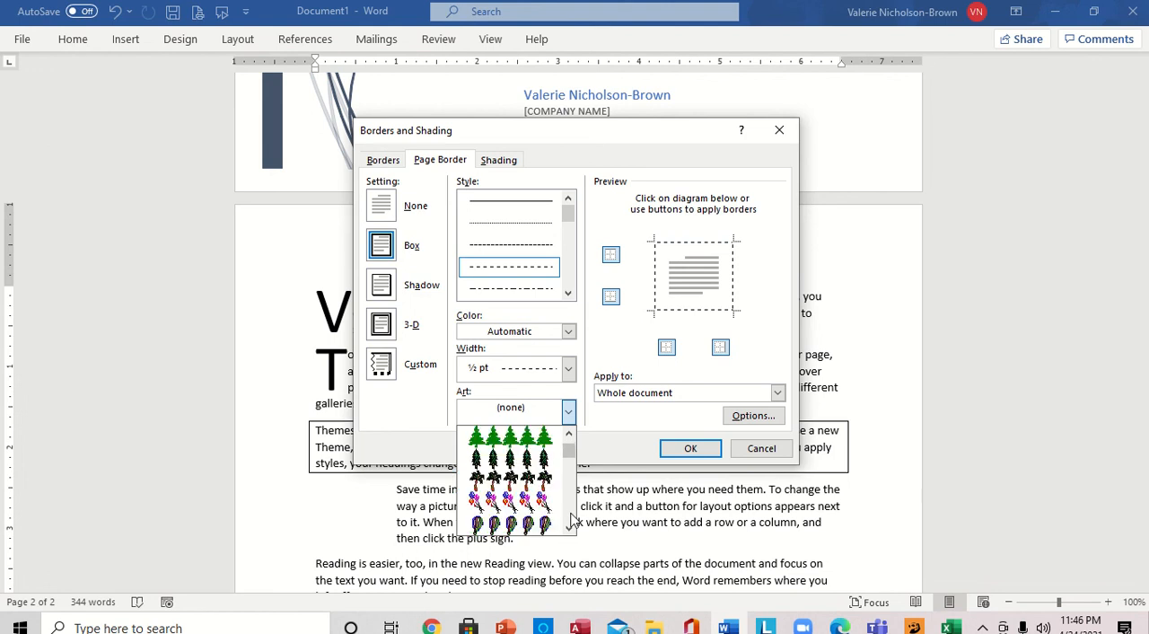
pyautogui.scroll(-5, 570, 525)
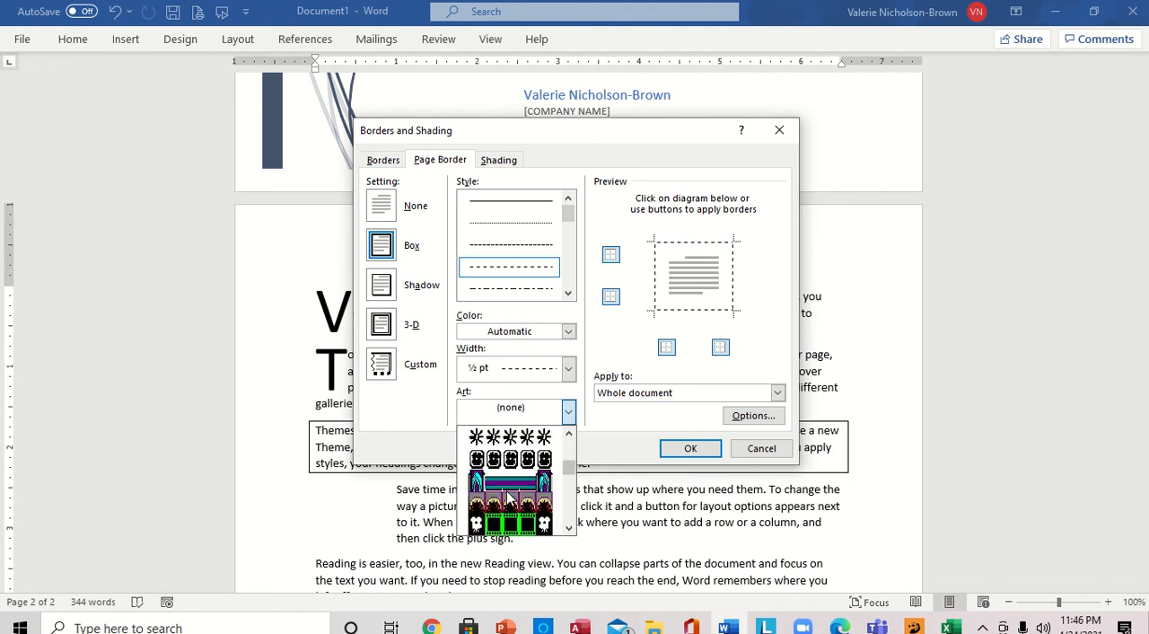
pyautogui.scroll(-5, 567, 529)
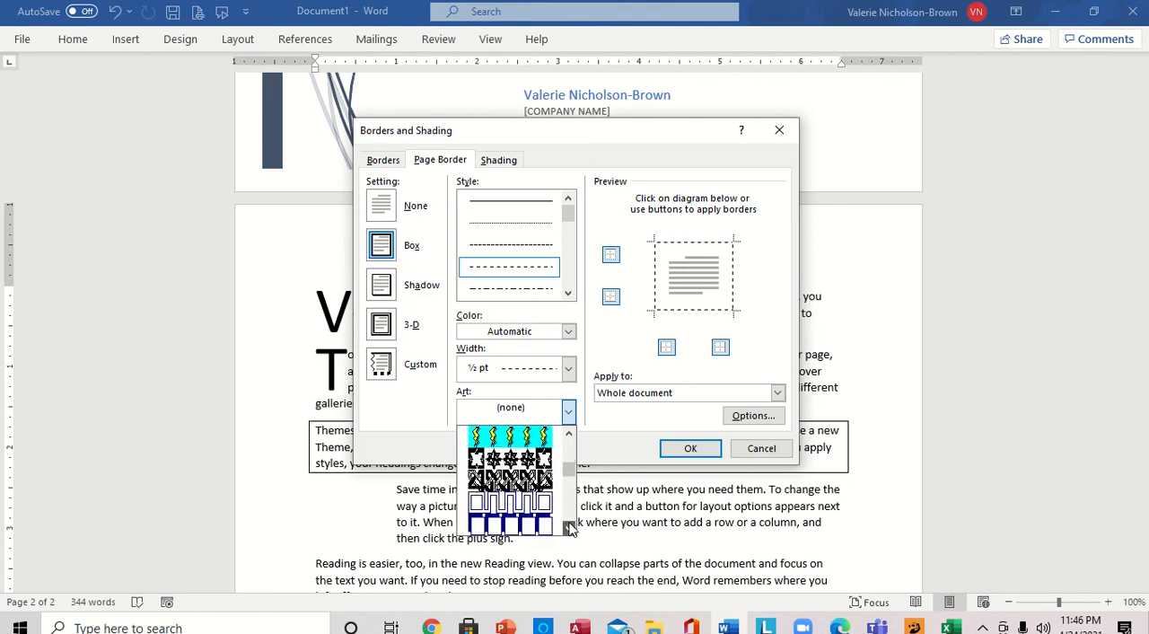
pyautogui.scroll(-3, 572, 518)
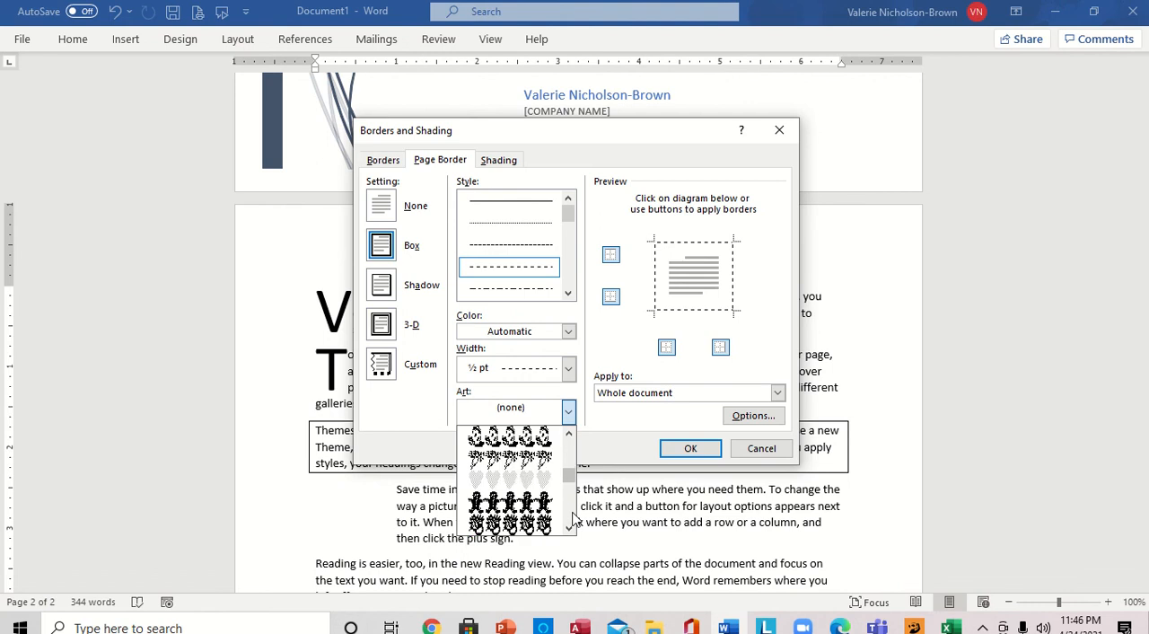
pyautogui.scroll(-3, 571, 519)
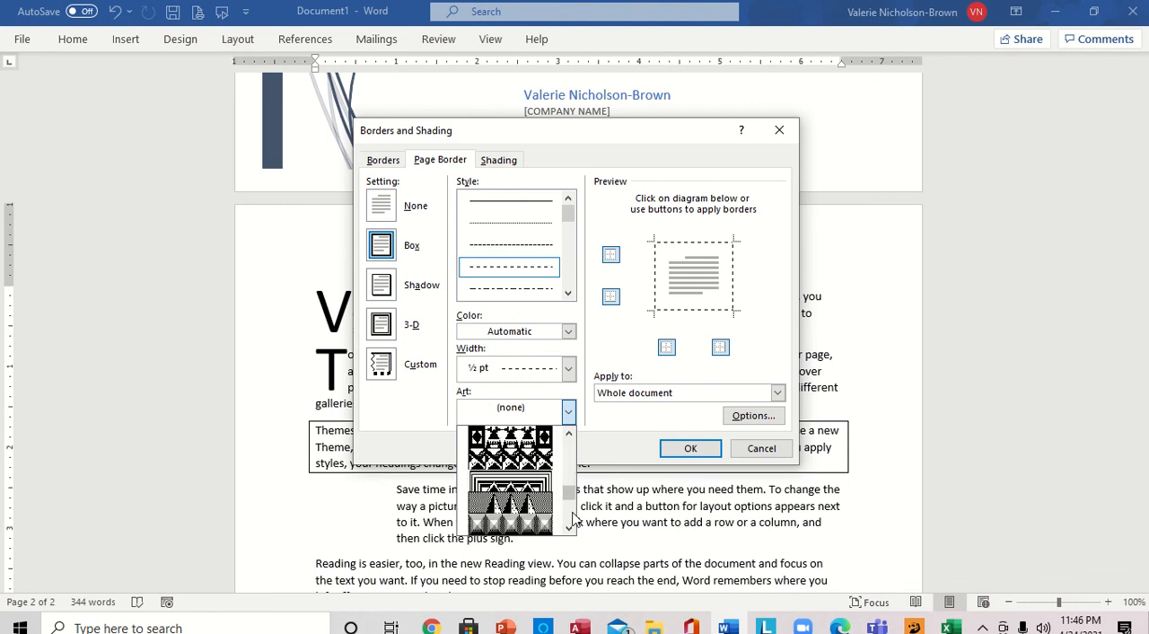
pyautogui.scroll(-3, 571, 519)
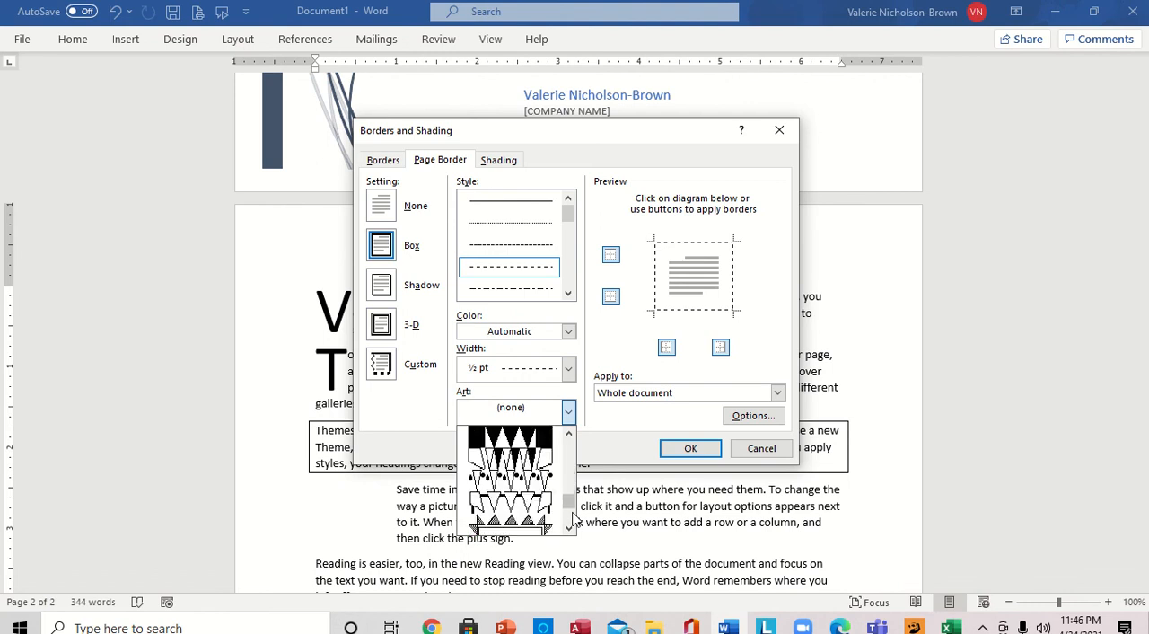
pyautogui.click(521, 521)
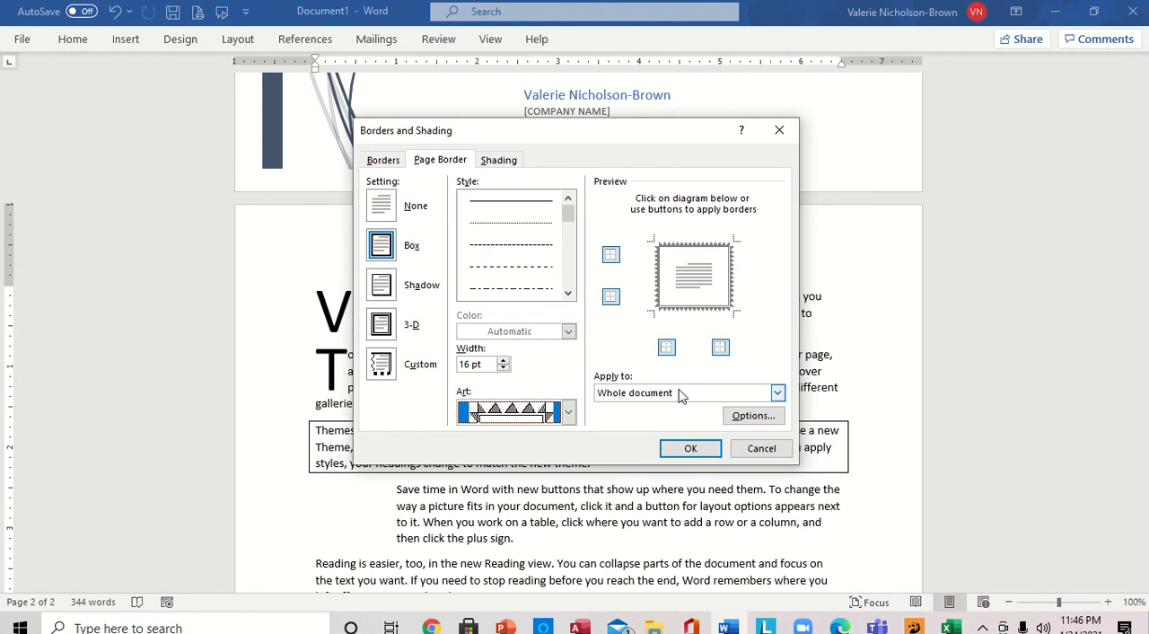
# - Apply the page border to "This section - All except first page" and confirm the border settings
pyautogui.click(777, 393)
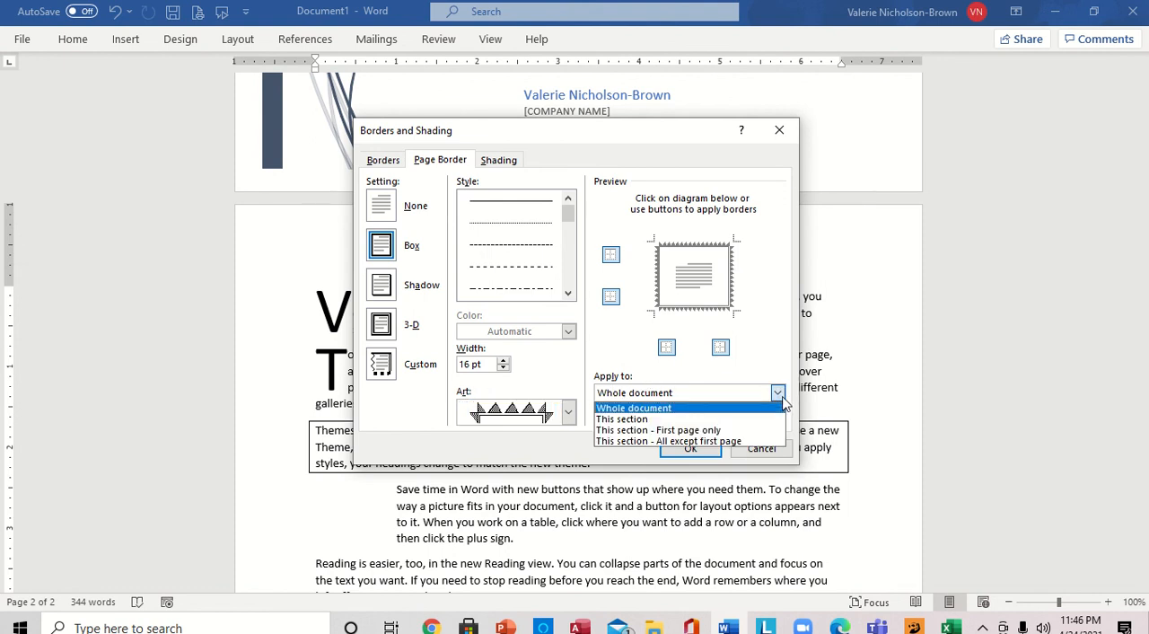
pyautogui.click(717, 441)
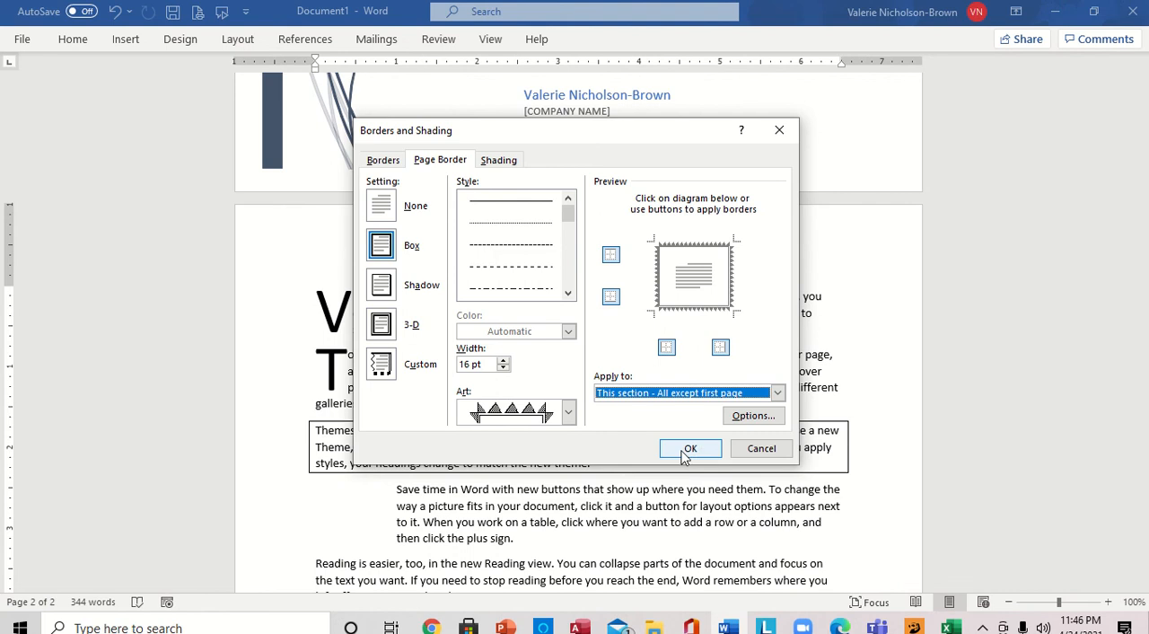
pyautogui.click(684, 452)
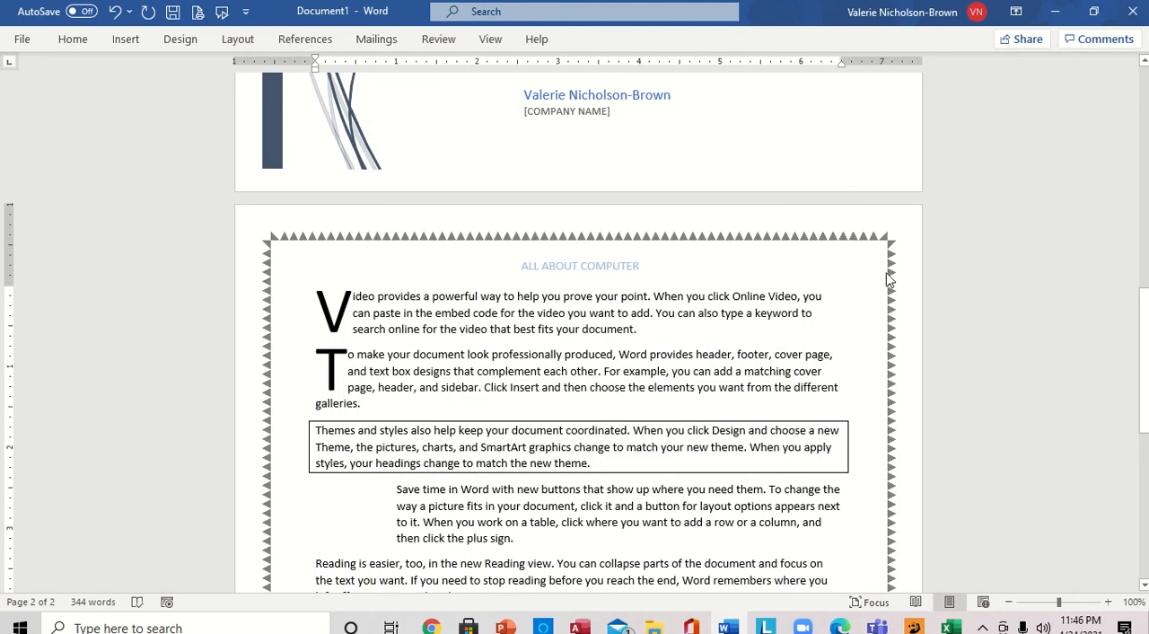
# - Check the border on the cover page and the second page against the MS Word Formatting task list in PowerPoint
pyautogui.moveTo(1142, 347); pyautogui.dragTo(1142, 274)
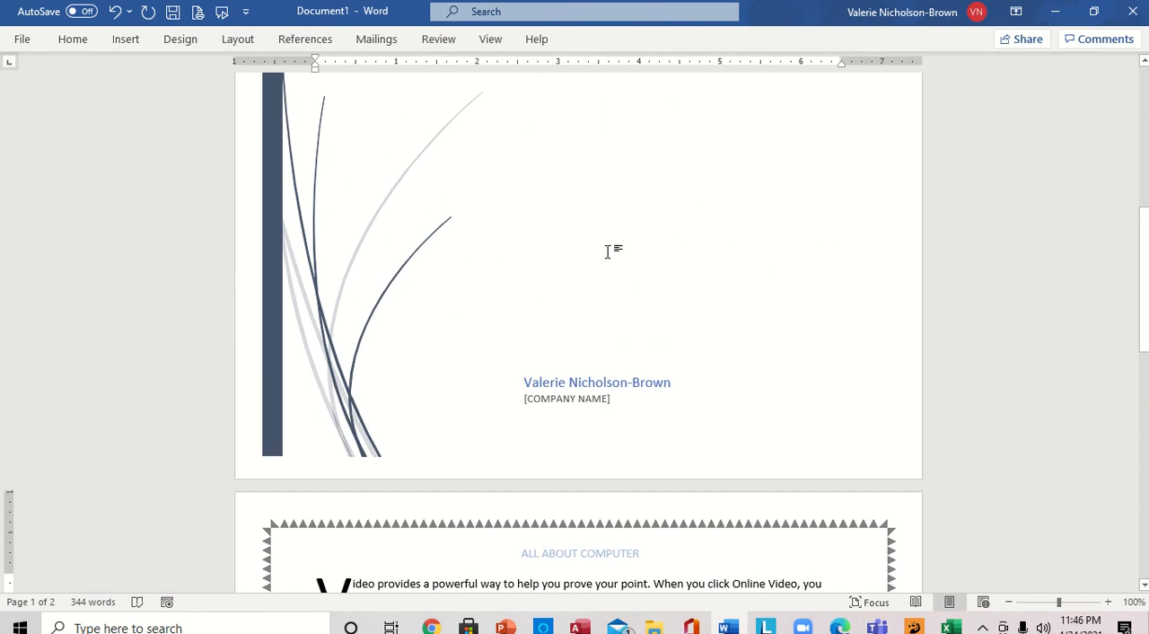
pyautogui.moveTo(1144, 279); pyautogui.dragTo(970, 342)
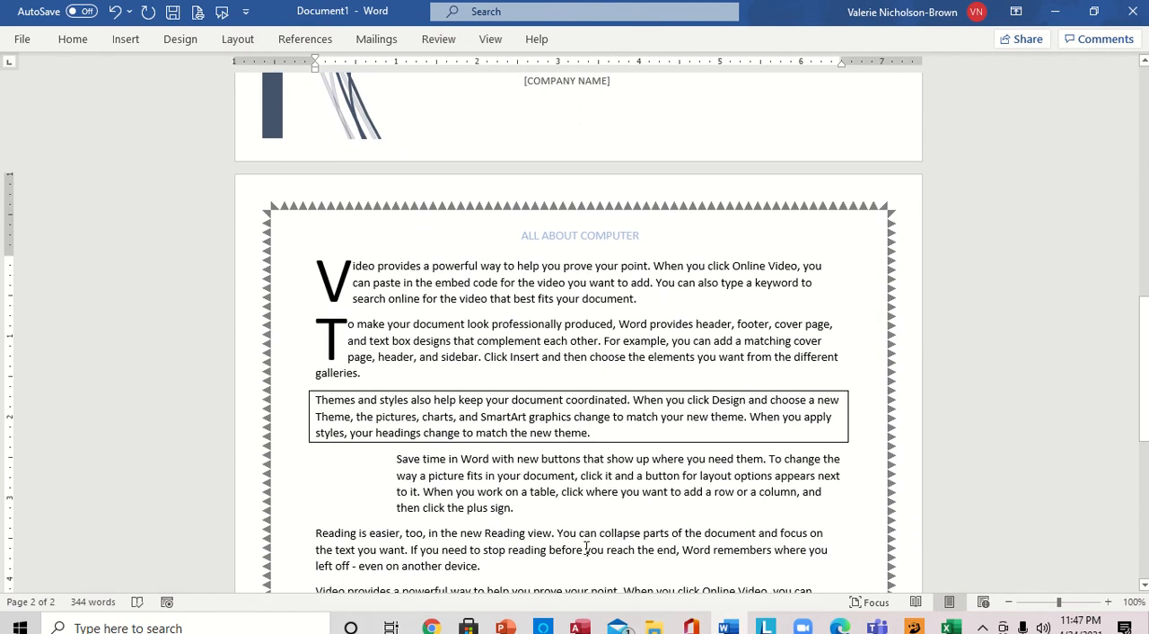
pyautogui.moveTo(505, 626)
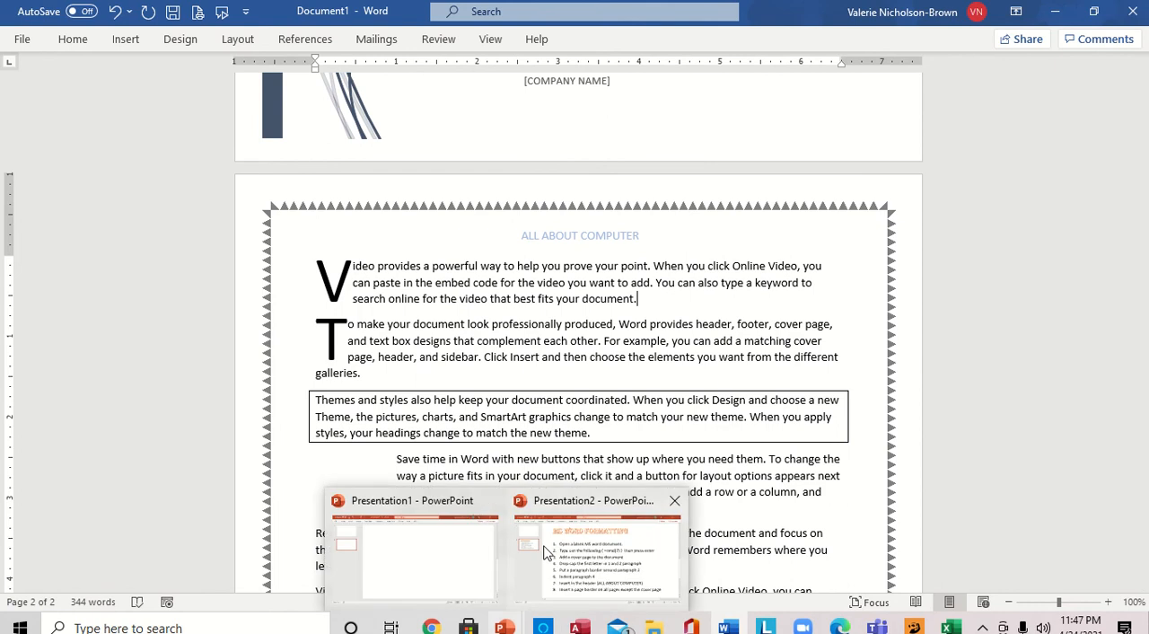
pyautogui.moveTo(545, 551)
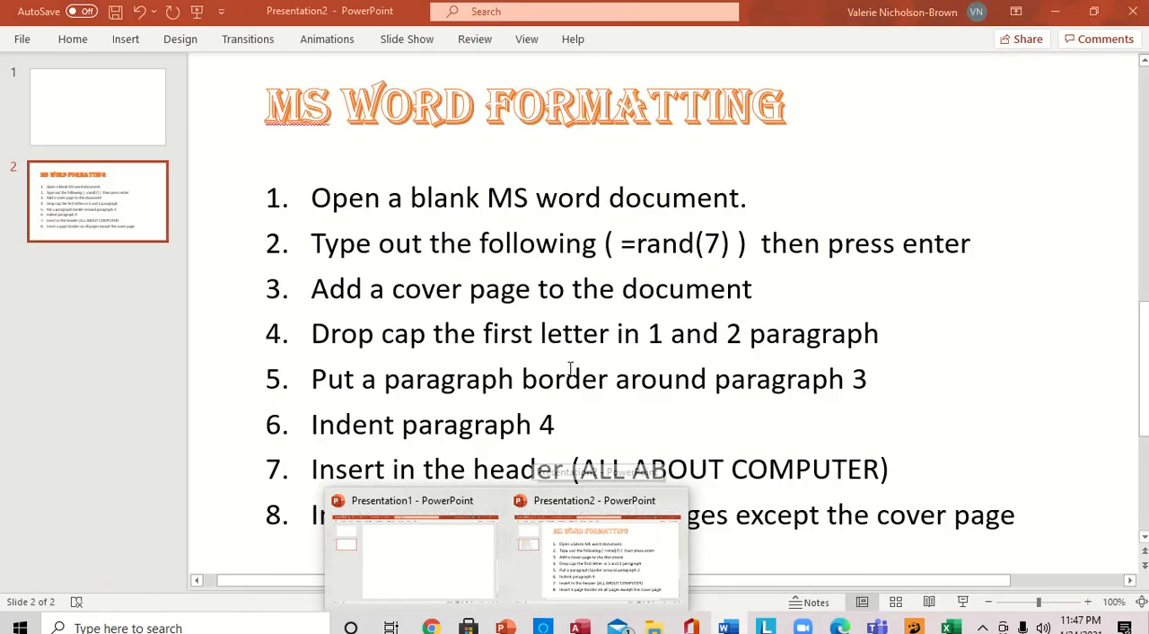